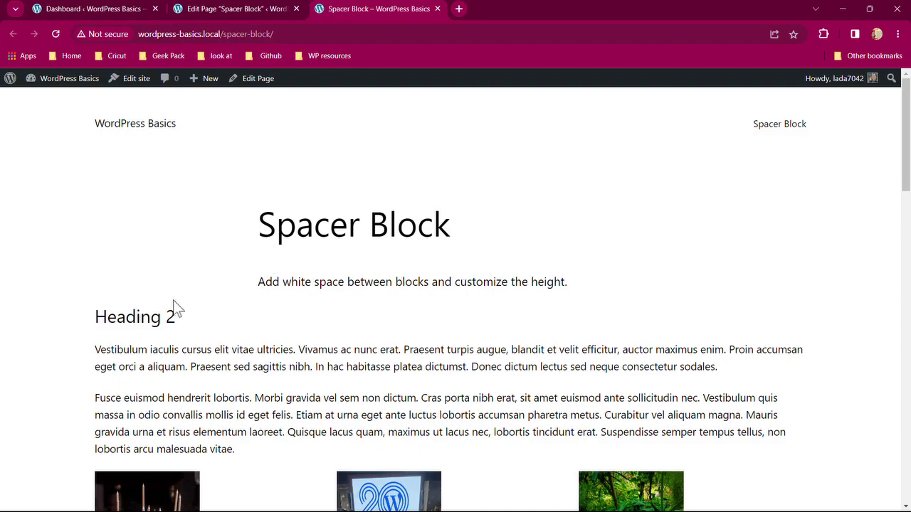
Examine the published Spacer Block page, comparing the section without spacers with the section that uses spacers between its blocks.
{"action": "scroll", "coordinate": [172, 308], "scroll_direction": "down", "scroll_amount": 3}
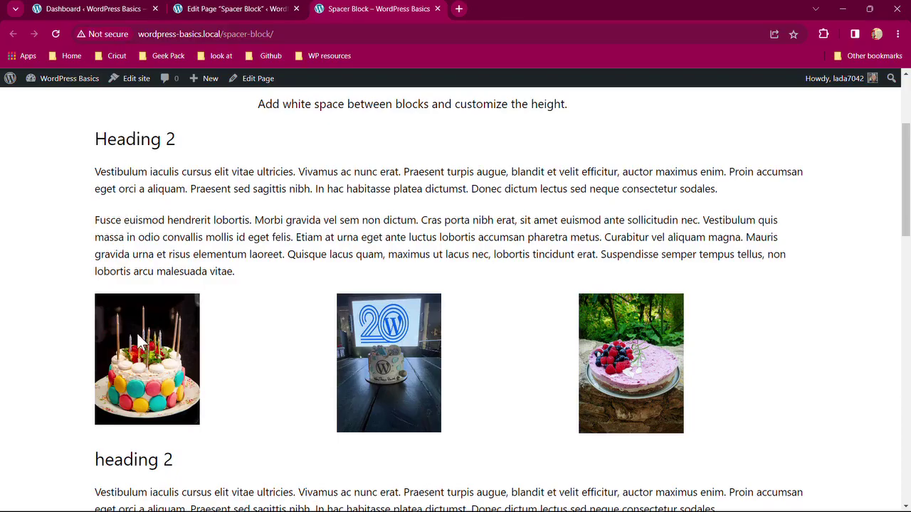
{"action": "scroll", "coordinate": [156, 252], "scroll_direction": "down", "scroll_amount": 1}
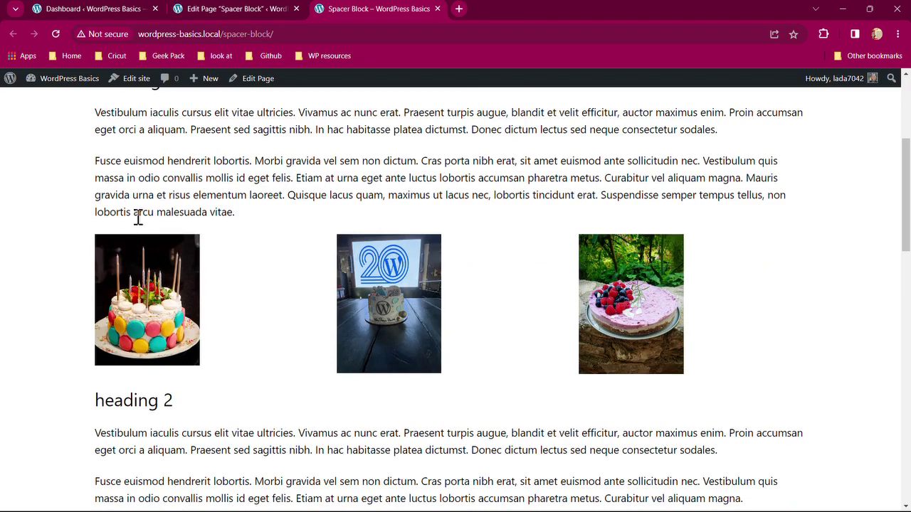
{"action": "scroll", "coordinate": [136, 265], "scroll_direction": "down", "scroll_amount": 7}
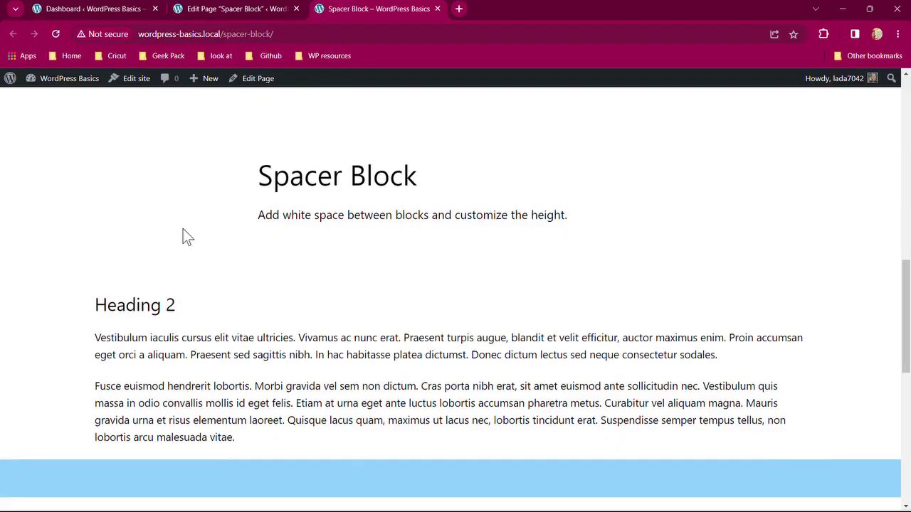
{"action": "scroll", "coordinate": [183, 229], "scroll_direction": "down", "scroll_amount": 1}
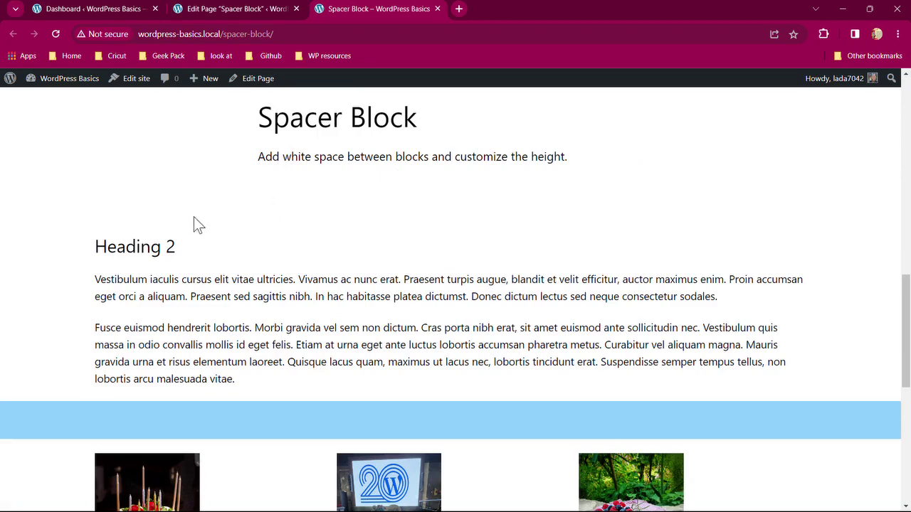
{"action": "scroll", "coordinate": [67, 237], "scroll_direction": "down", "scroll_amount": 3}
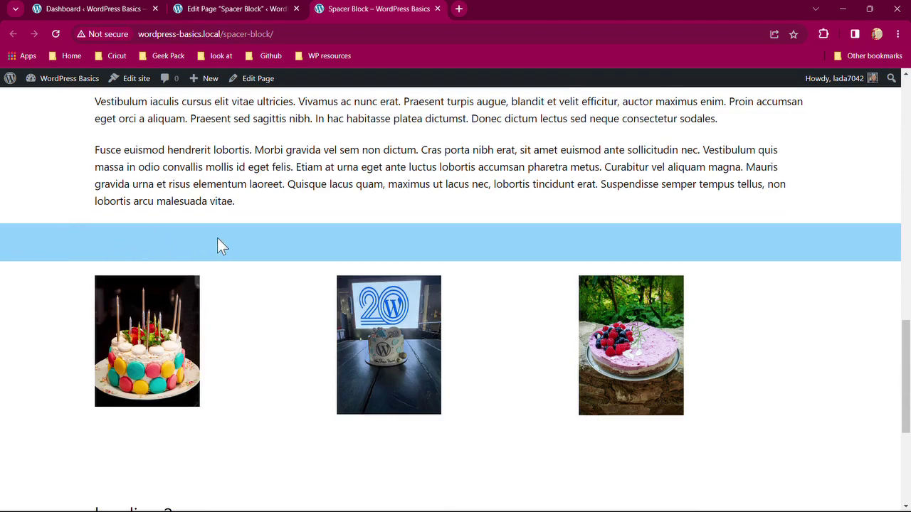
{"action": "scroll", "coordinate": [217, 238], "scroll_direction": "down", "scroll_amount": 3}
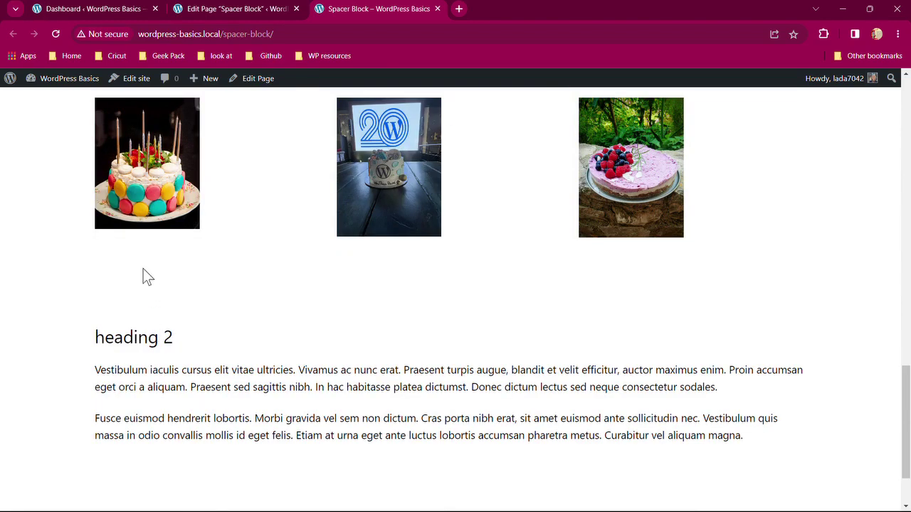
{"action": "scroll", "coordinate": [144, 276], "scroll_direction": "up", "scroll_amount": 1}
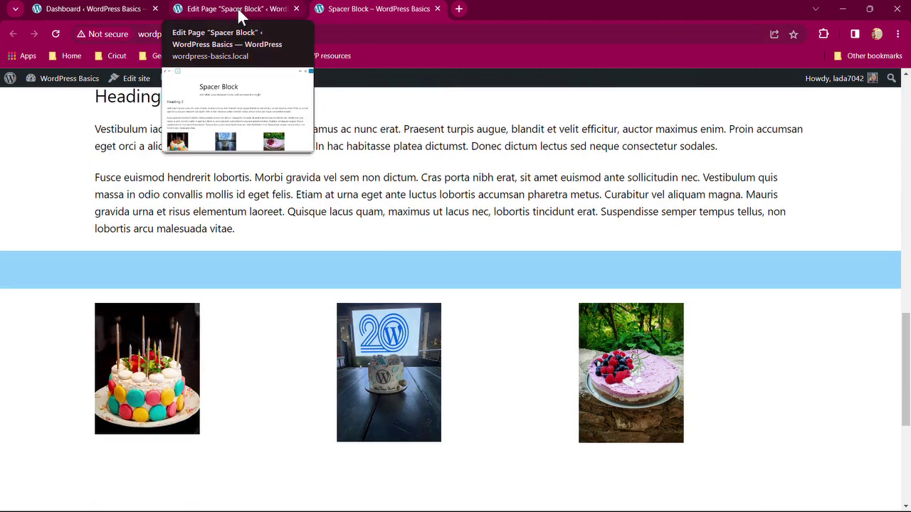
Switch to the page editor and examine the block structure in the document overview, expanding the first section's groups and columns.
{"action": "left_click", "coordinate": [240, 10]}
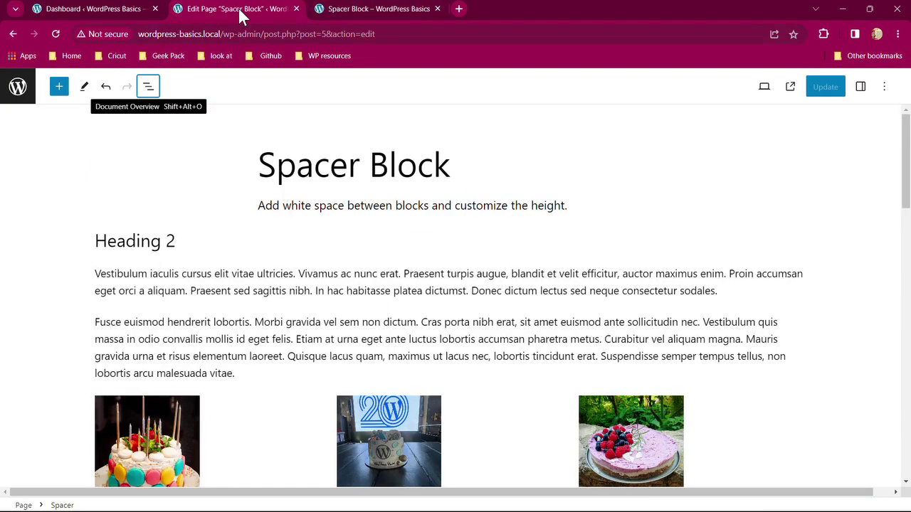
{"action": "left_click", "coordinate": [148, 86]}
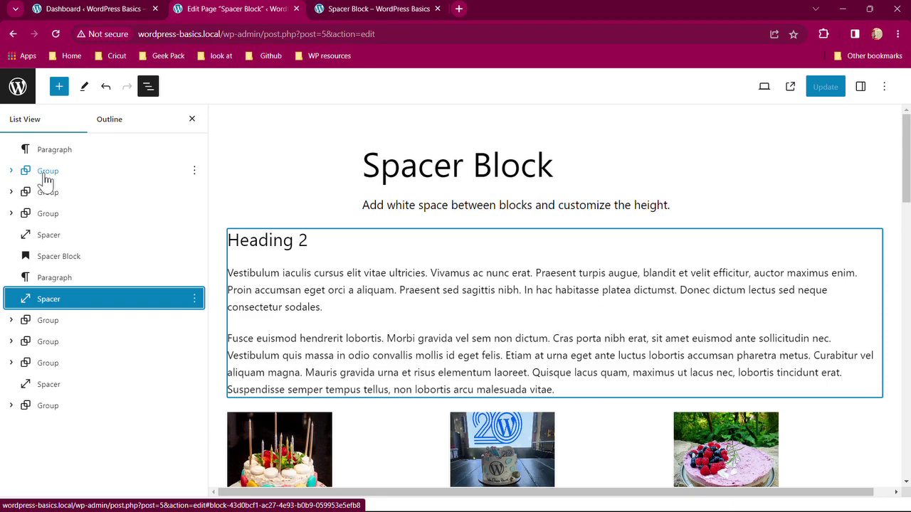
{"action": "left_click", "coordinate": [11, 194]}
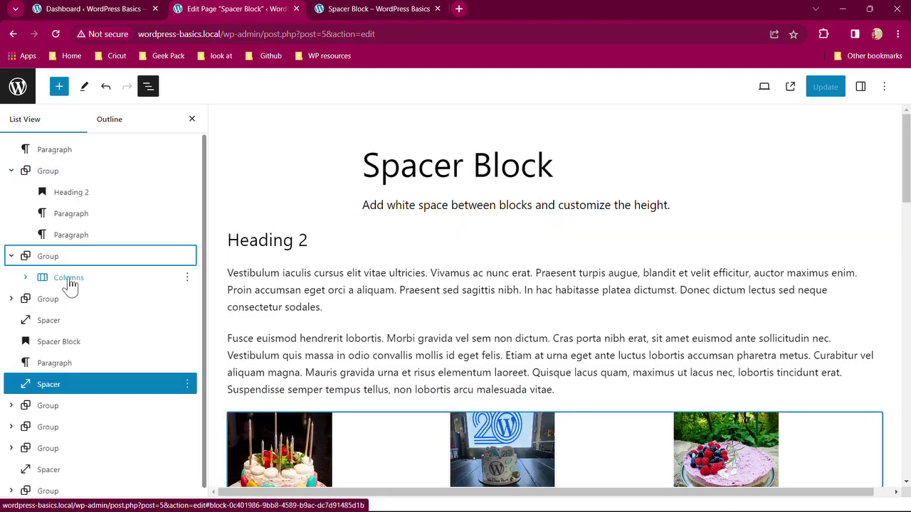
{"action": "left_click", "coordinate": [26, 278]}
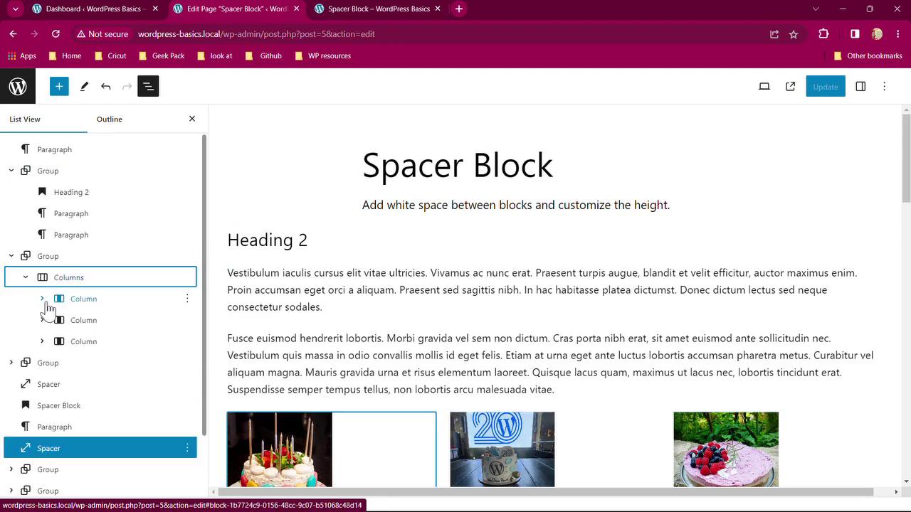
{"action": "left_click", "coordinate": [42, 298]}
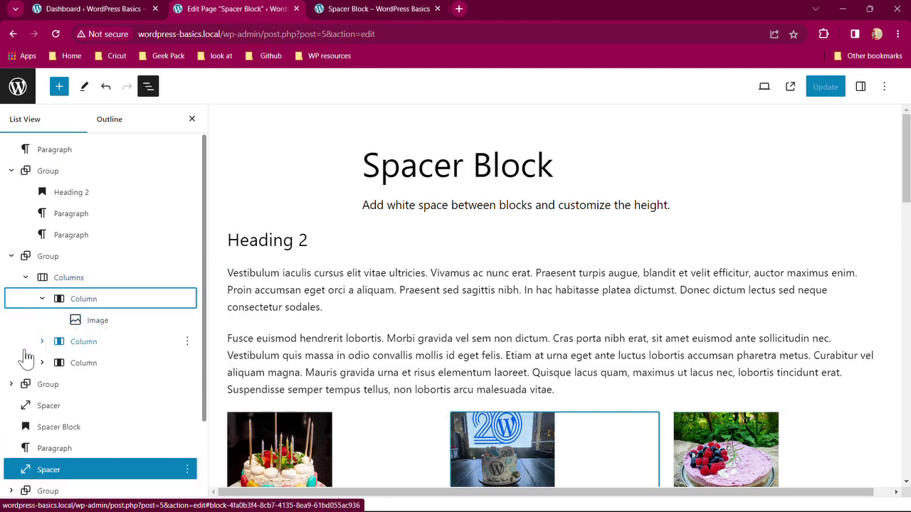
{"action": "scroll", "coordinate": [50, 355], "scroll_direction": "down", "scroll_amount": 2}
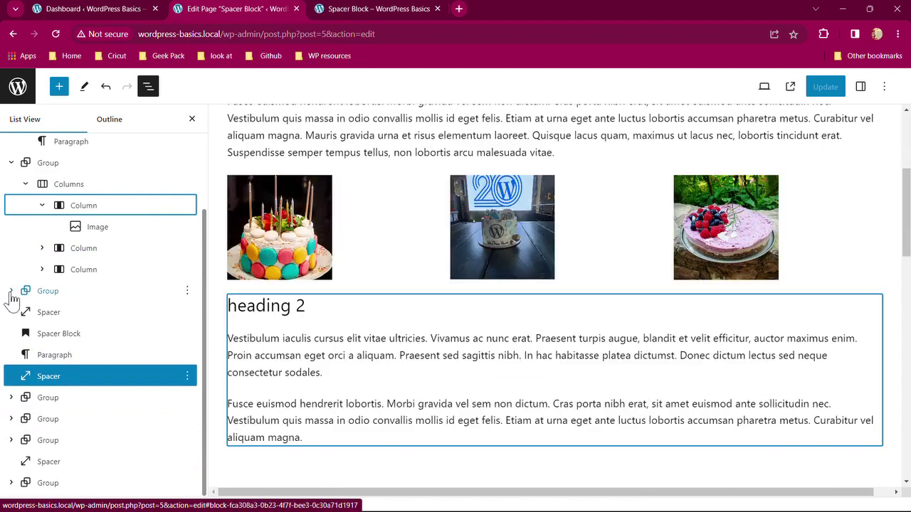
{"action": "left_click", "coordinate": [10, 292]}
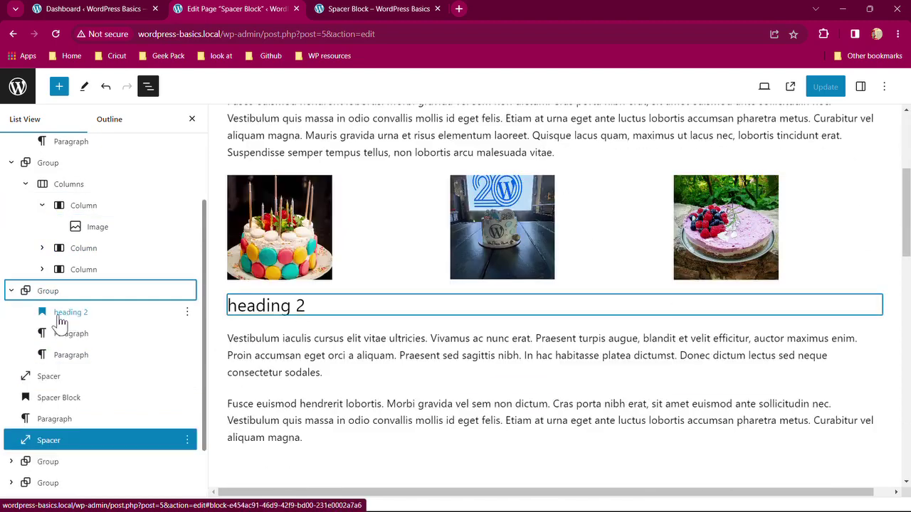
Examine the selected spacer block's height settings, margin controls and dimension options, toggling between preset and custom sizes.
{"action": "left_click", "coordinate": [860, 87]}
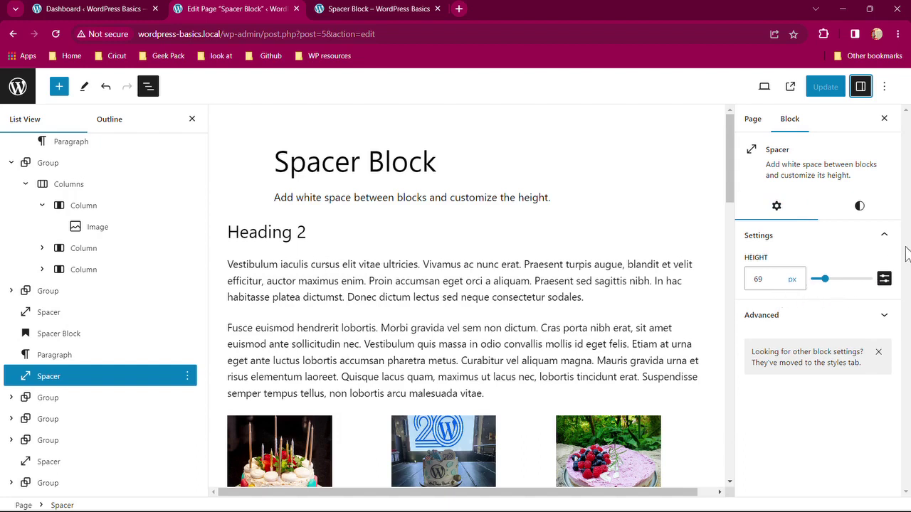
{"action": "left_click", "coordinate": [886, 280]}
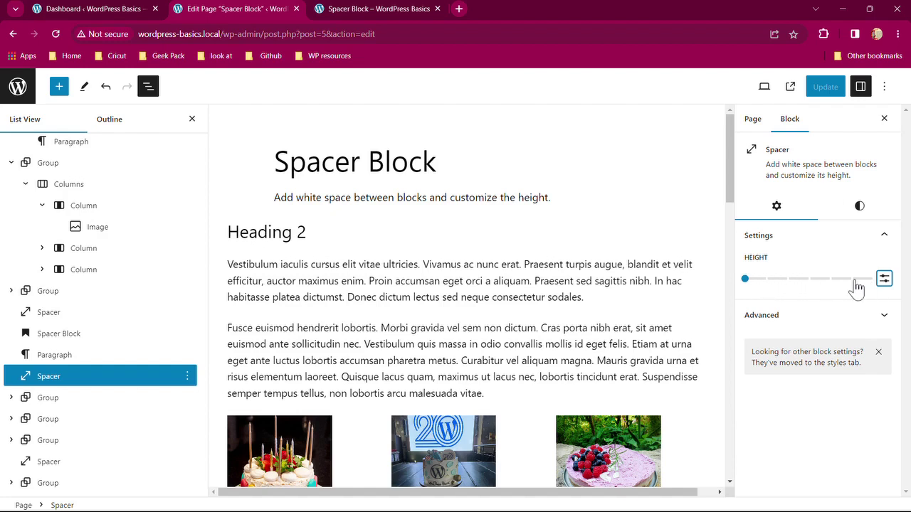
{"action": "left_click", "coordinate": [886, 283]}
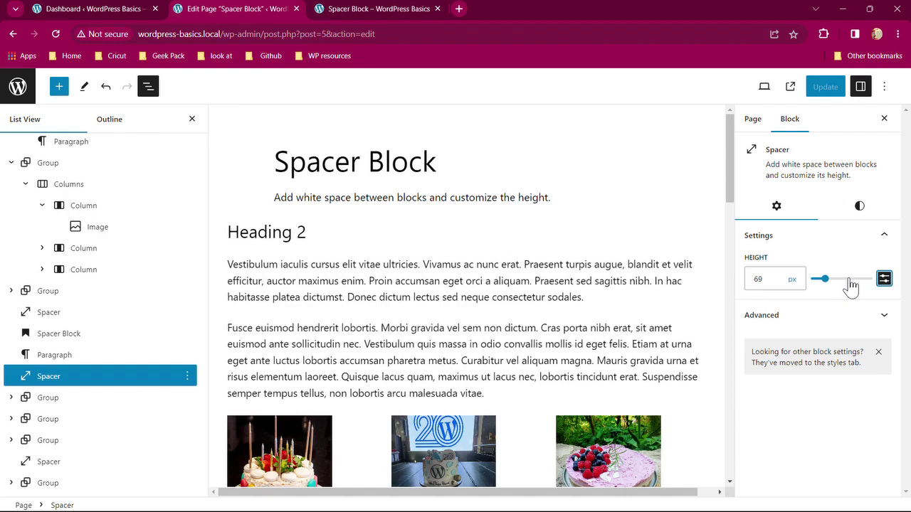
{"action": "left_click", "coordinate": [859, 208]}
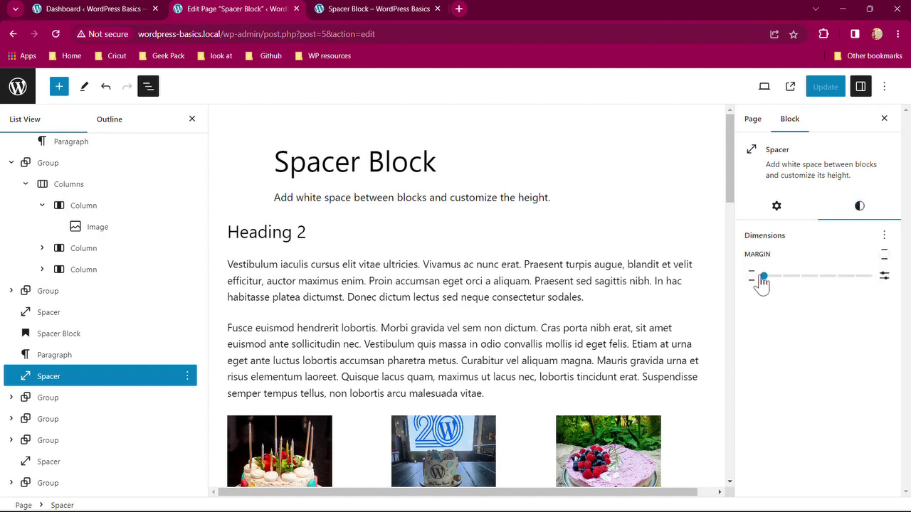
{"action": "left_click", "coordinate": [884, 278]}
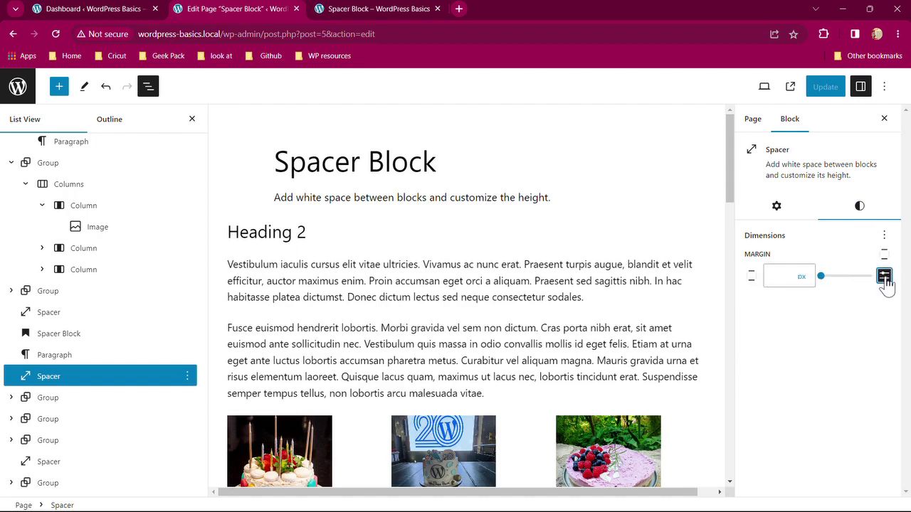
{"action": "left_click", "coordinate": [883, 236]}
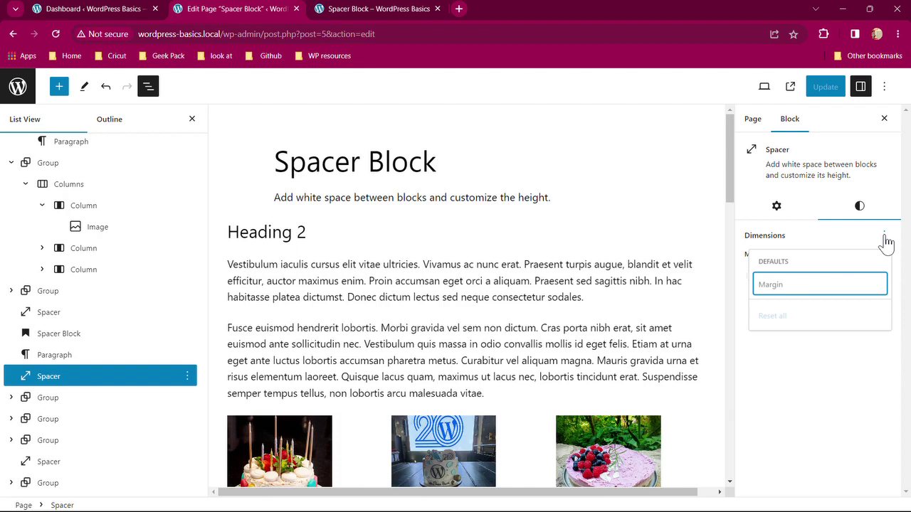
{"action": "left_click", "coordinate": [884, 237]}
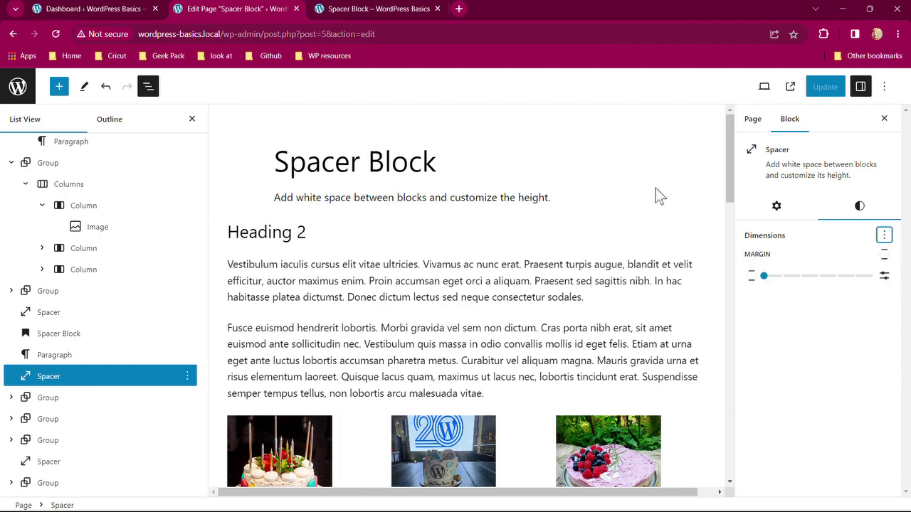
Insert a Spacer block directly after the first paragraph, above the first Heading 2 group.
{"action": "scroll", "coordinate": [63, 226], "scroll_direction": "up", "scroll_amount": 3}
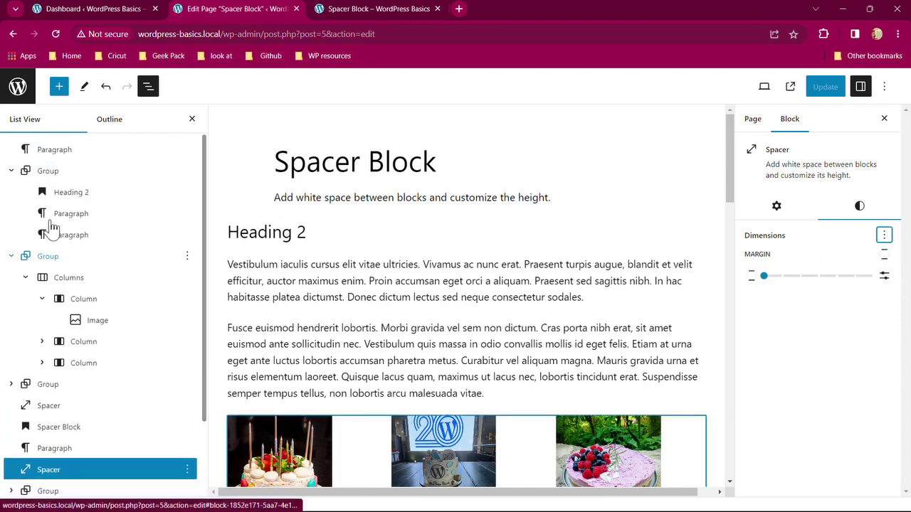
{"action": "left_click", "coordinate": [66, 151]}
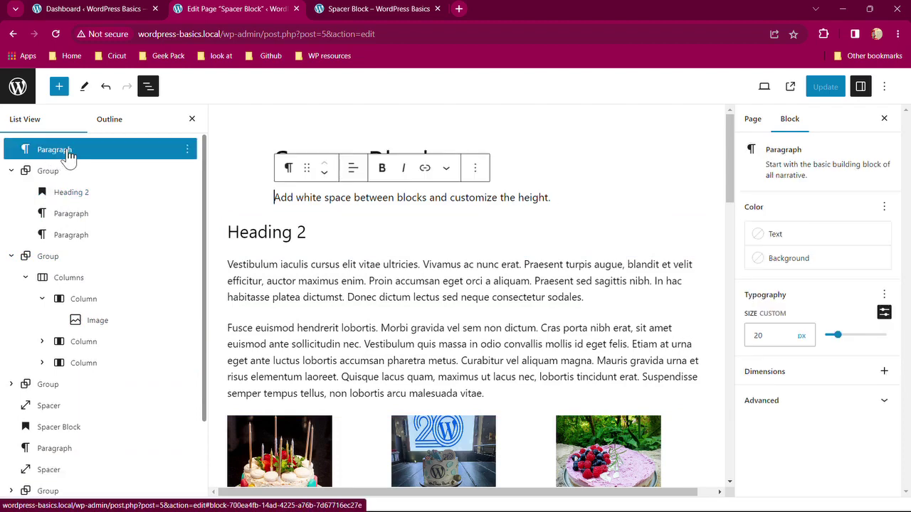
{"action": "left_click", "coordinate": [187, 151]}
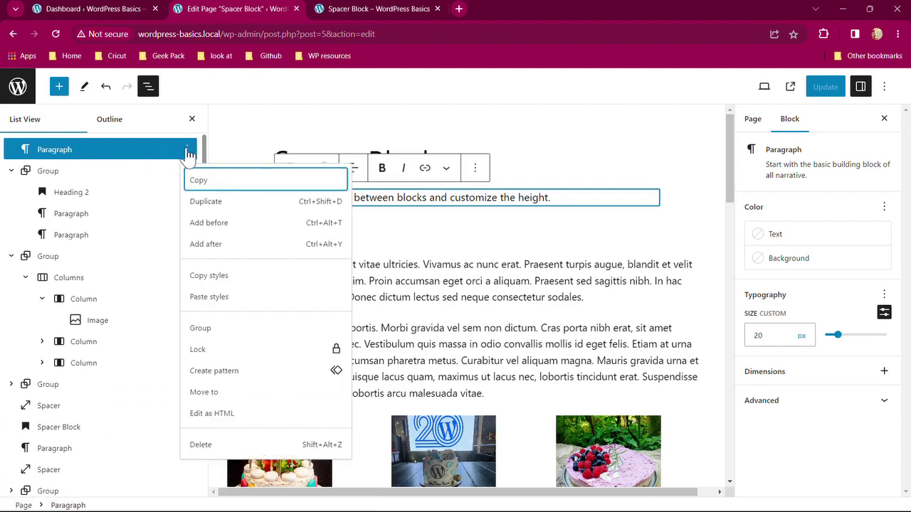
{"action": "left_click", "coordinate": [219, 249]}
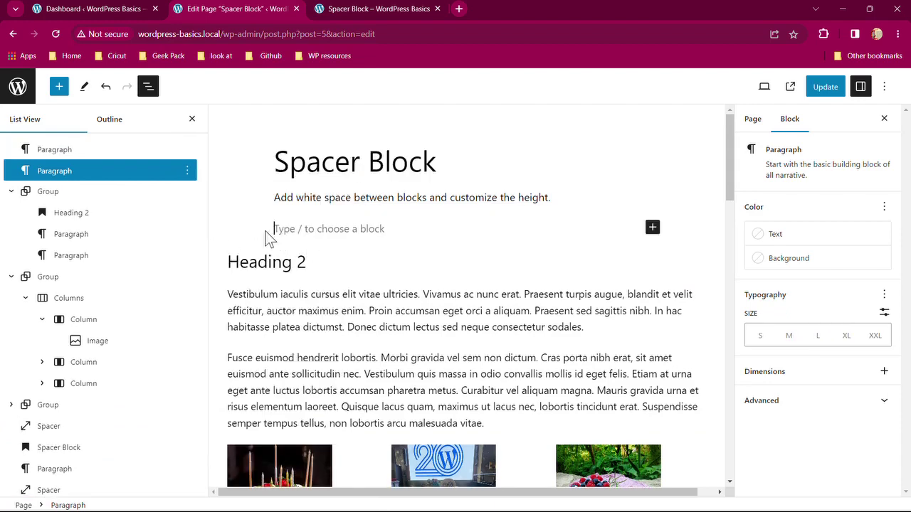
{"action": "mouse_move", "coordinate": [279, 245]}
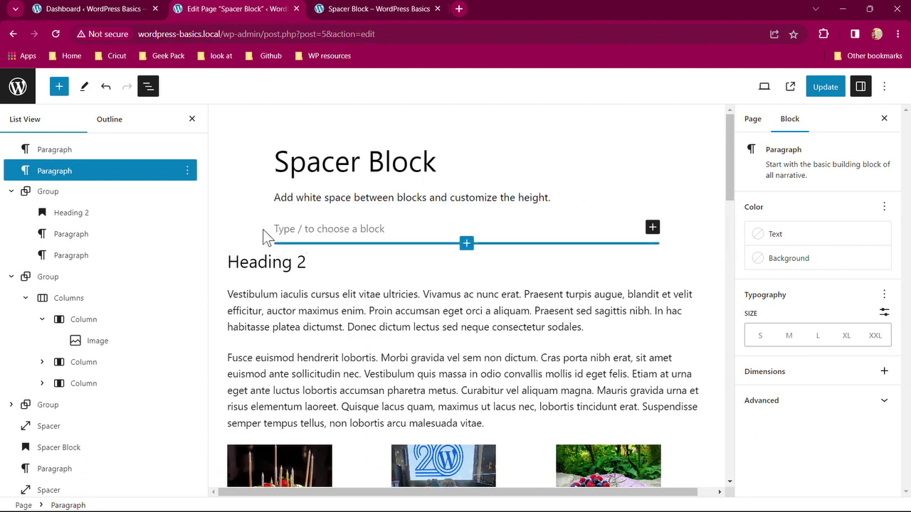
{"action": "type", "text": "/"}
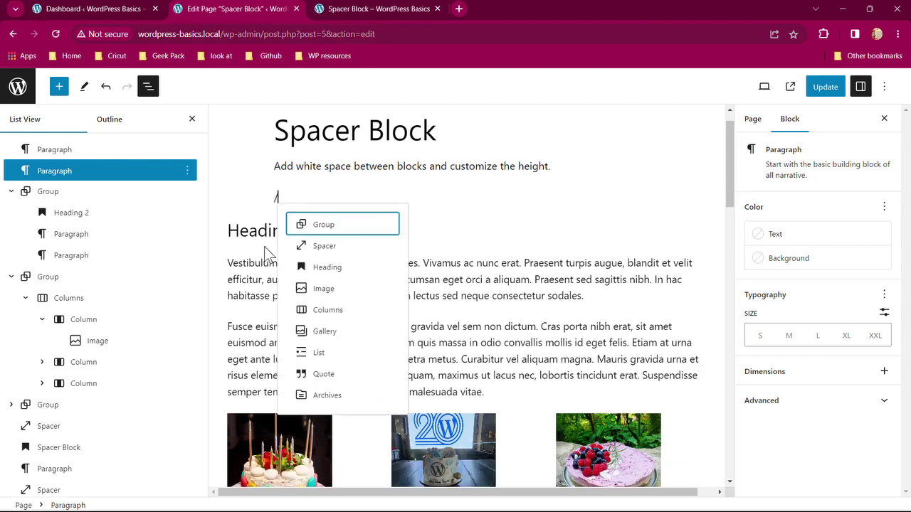
{"action": "type", "text": "spa"}
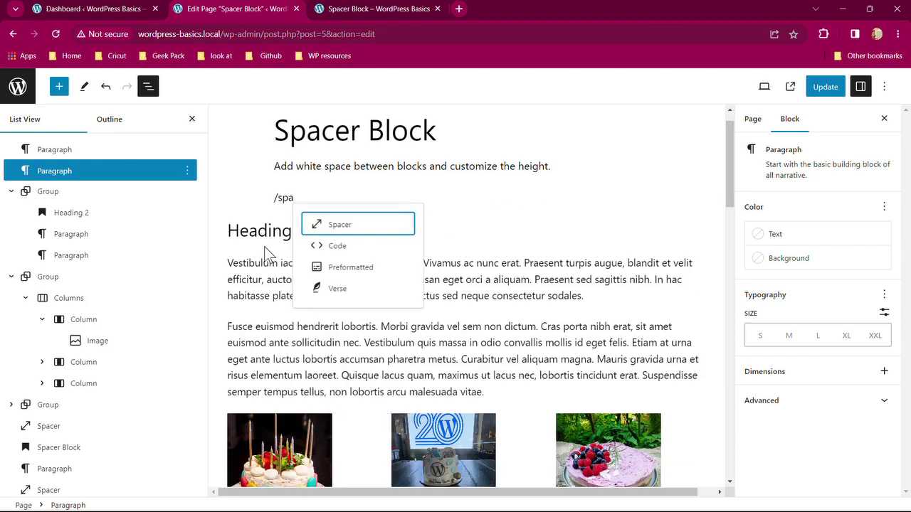
{"action": "left_click", "coordinate": [351, 224]}
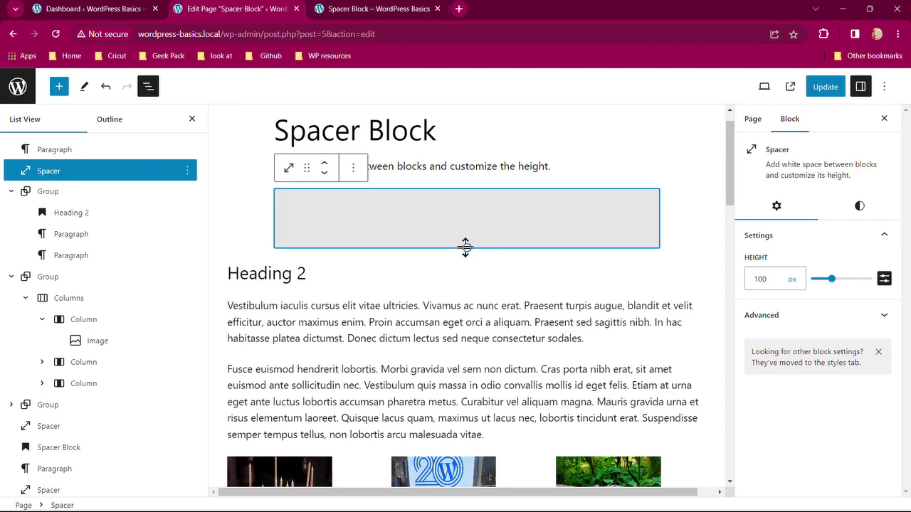
Reduce the new spacer's height to 70 px and update the page.
{"action": "left_click_drag", "start_coordinate": [466, 247], "coordinate": [459, 229]}
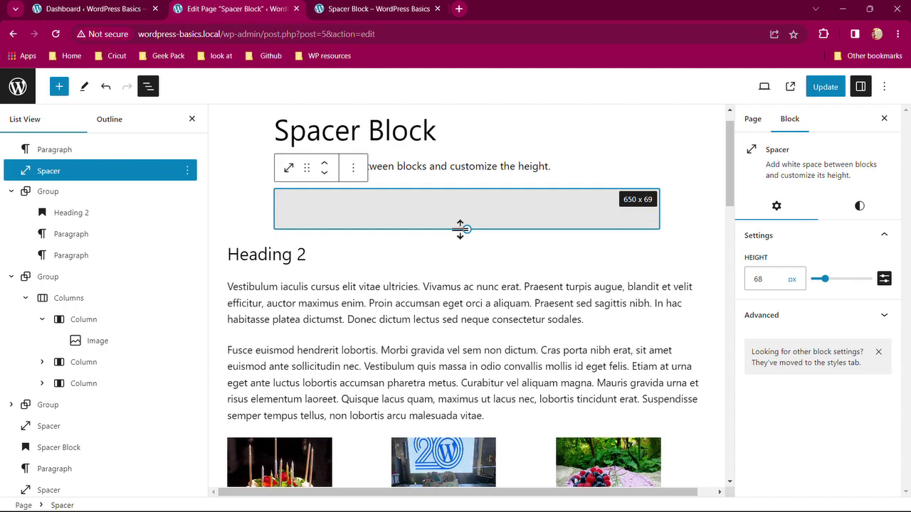
{"action": "left_click", "coordinate": [758, 279]}
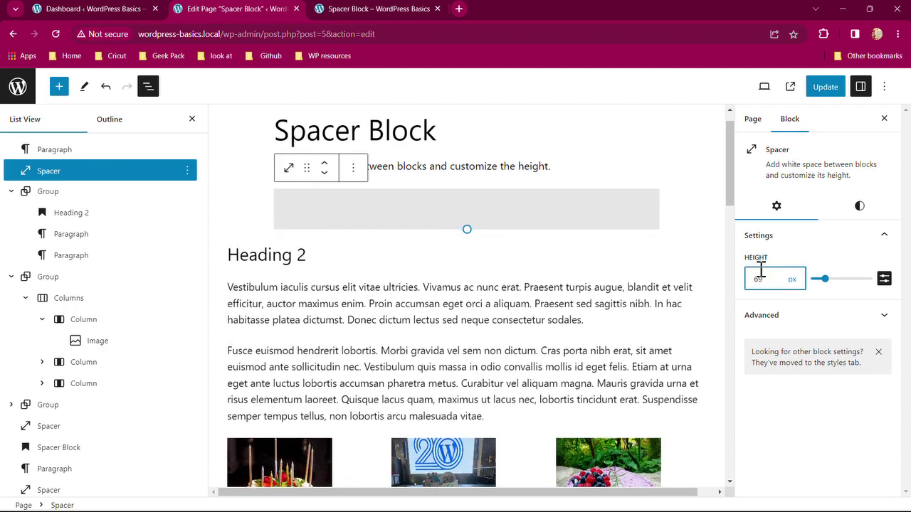
{"action": "key", "text": "BackSpace"}
{"action": "key", "text": "BackSpace"}
{"action": "type", "text": "70"}
{"action": "left_click", "coordinate": [826, 87]}
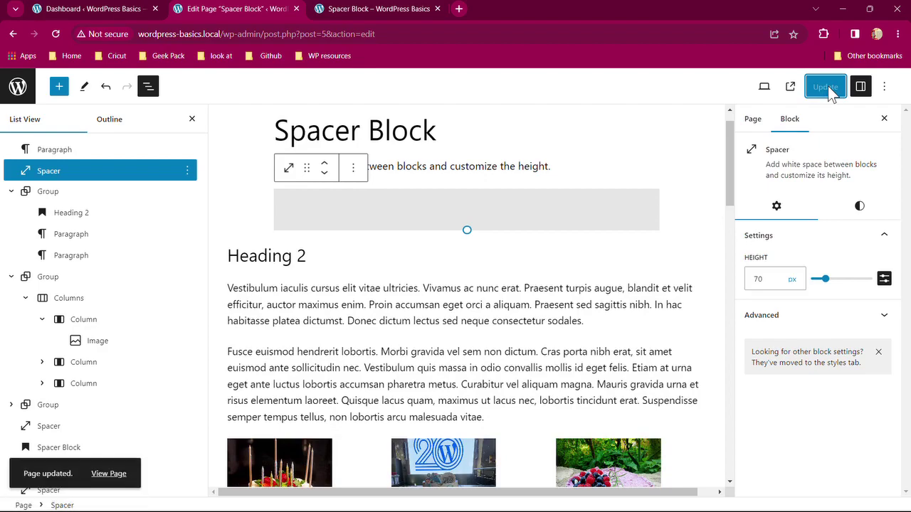
Reload the published page and check the spacing between the introductory paragraph and the first Heading 2.
{"action": "left_click", "coordinate": [354, 8]}
{"action": "scroll", "coordinate": [270, 209], "scroll_direction": "up", "scroll_amount": 4}
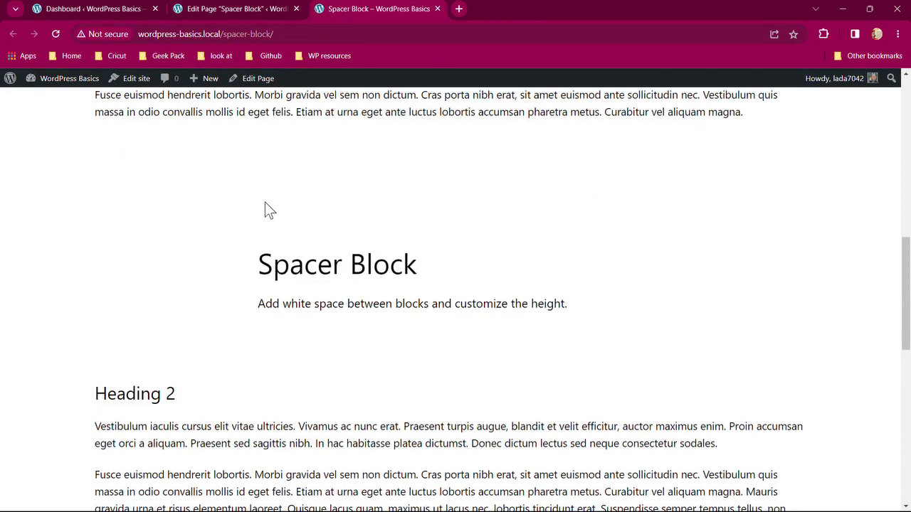
{"action": "key", "text": "F5"}
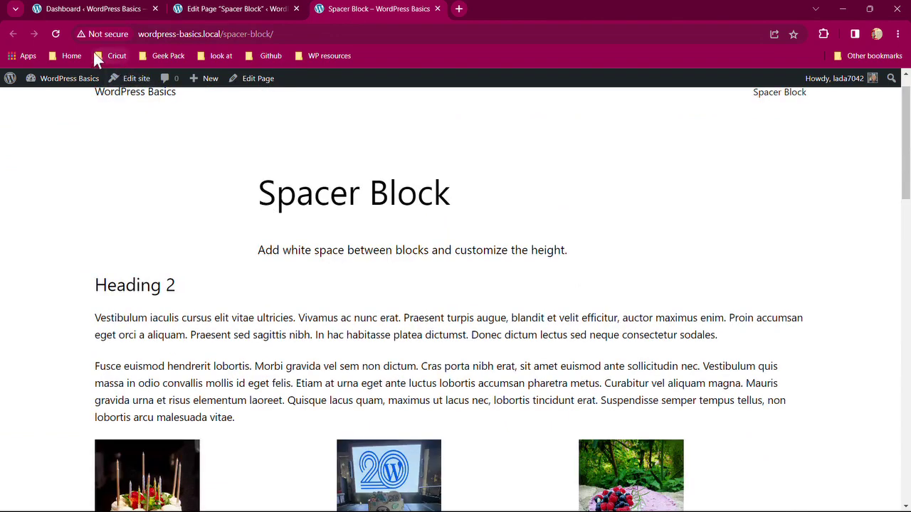
{"action": "left_click", "coordinate": [56, 33]}
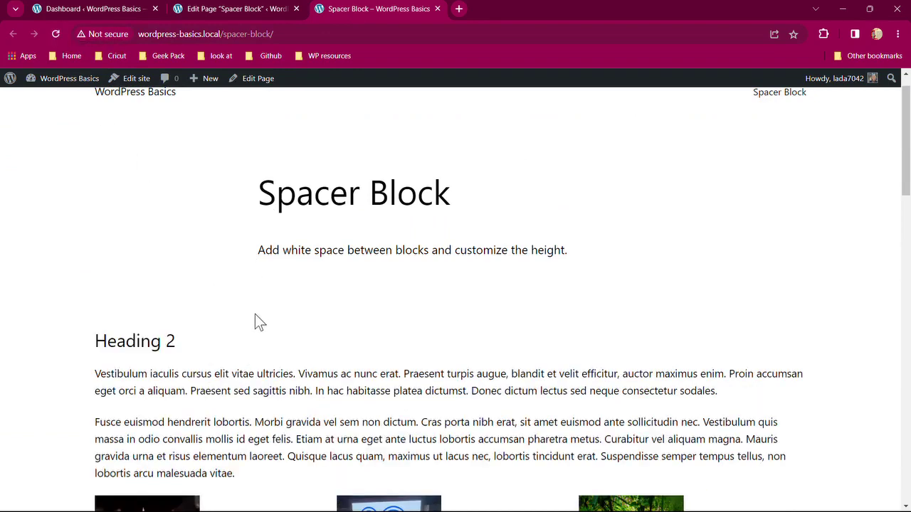
Return to the page editor and add an empty block before the group holding the three cake images.
{"action": "left_click", "coordinate": [218, 9]}
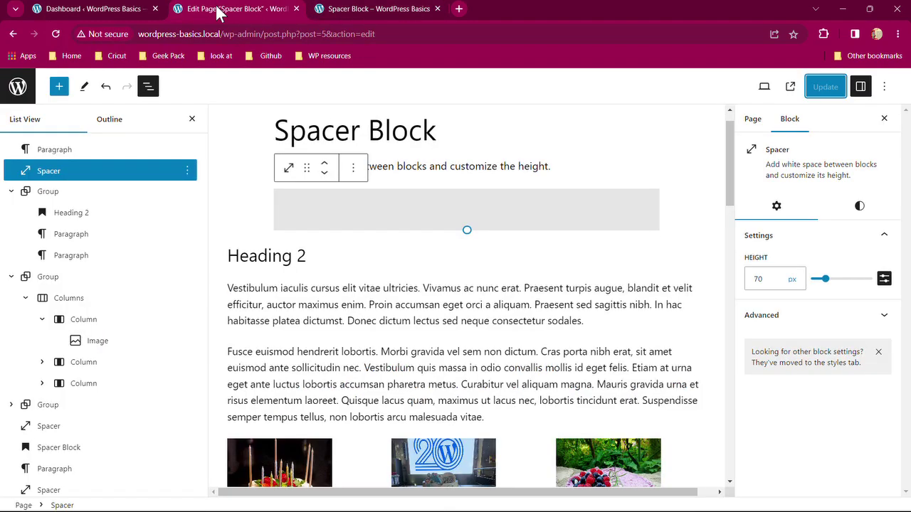
{"action": "scroll", "coordinate": [349, 258], "scroll_direction": "down", "scroll_amount": 2}
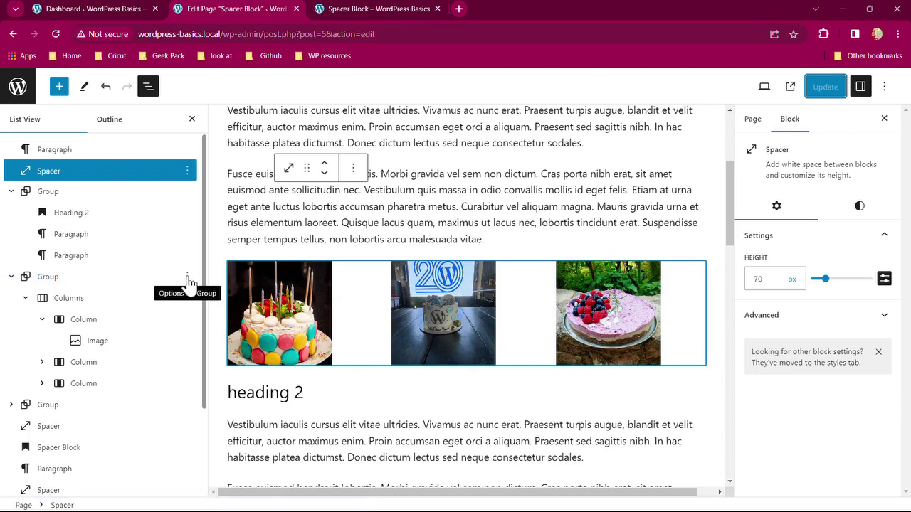
{"action": "left_click", "coordinate": [256, 299]}
{"action": "left_click", "coordinate": [44, 279]}
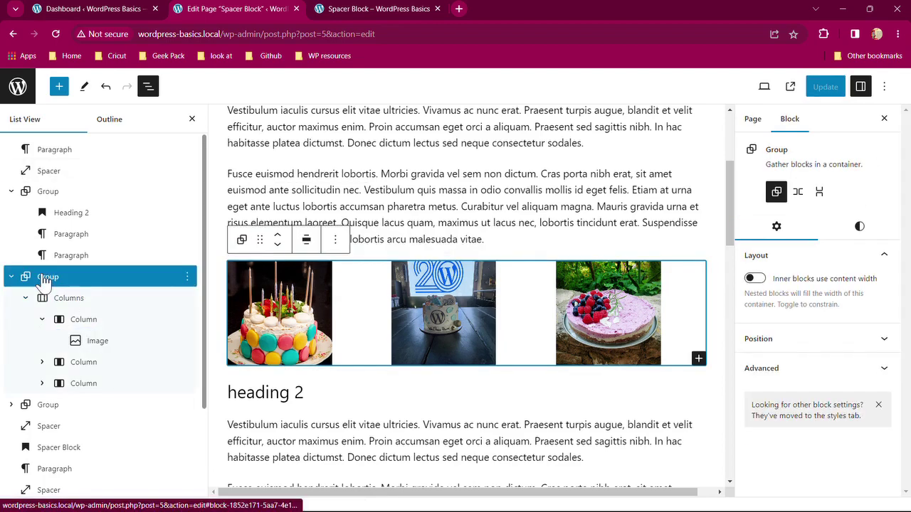
{"action": "left_click", "coordinate": [187, 280]}
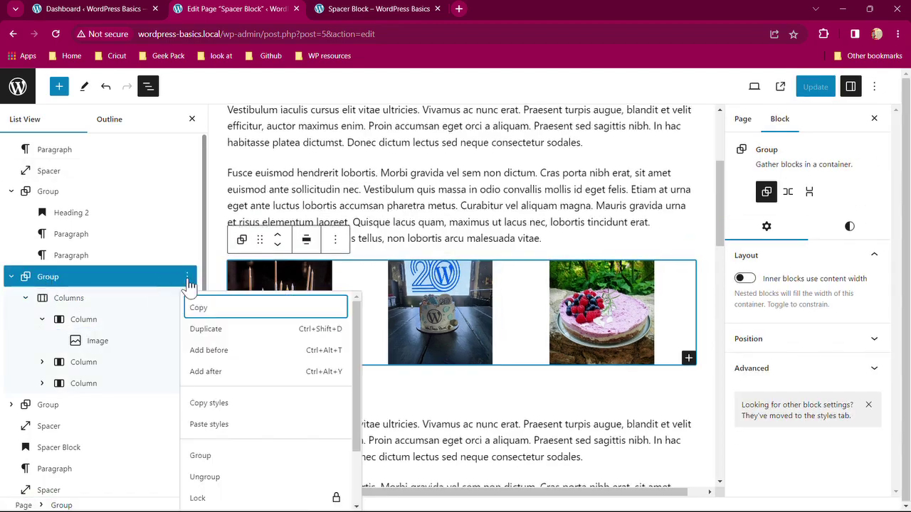
{"action": "left_click", "coordinate": [209, 350]}
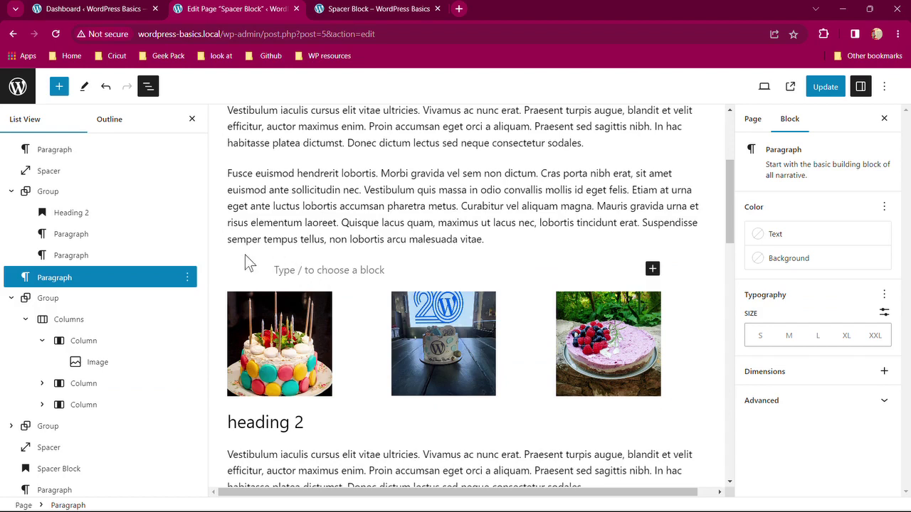
Find the Spacer block in the block library and insert it above the group of three cake images.
{"action": "left_click", "coordinate": [60, 89]}
{"action": "type", "text": "spac"}
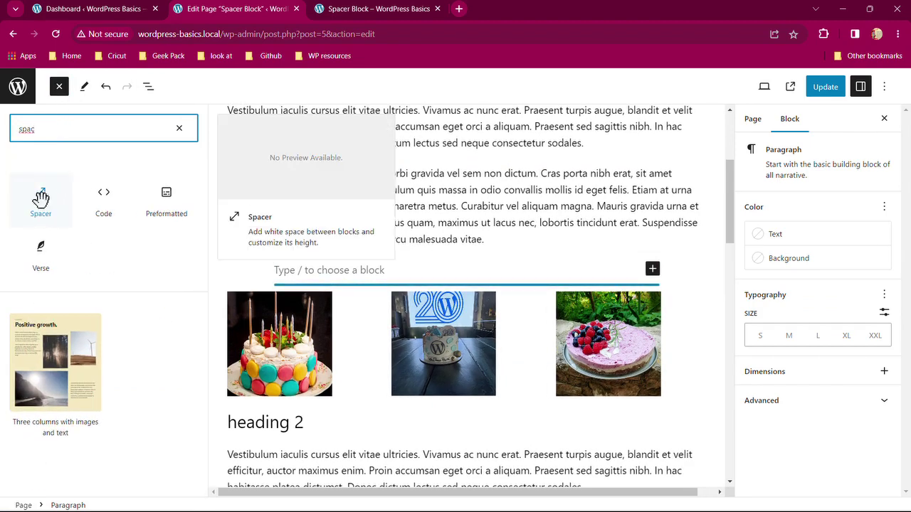
{"action": "left_click", "coordinate": [41, 199]}
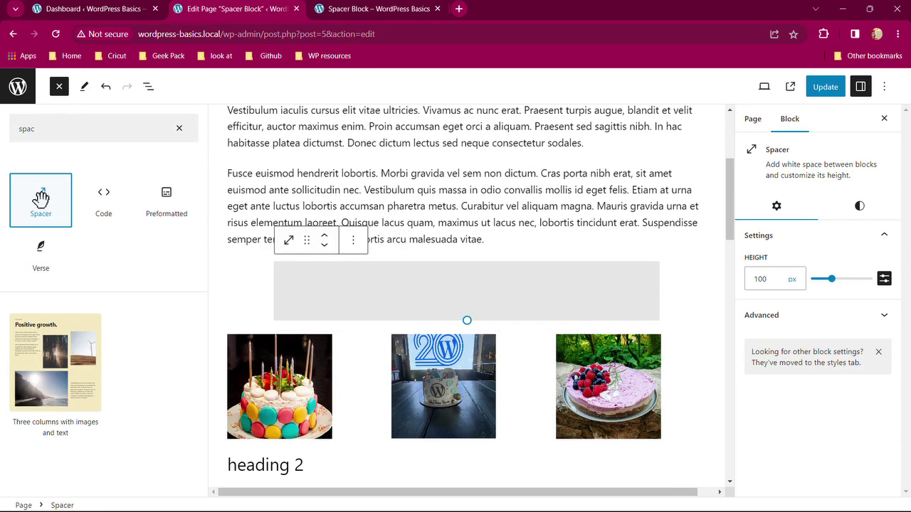
{"action": "left_click", "coordinate": [180, 130]}
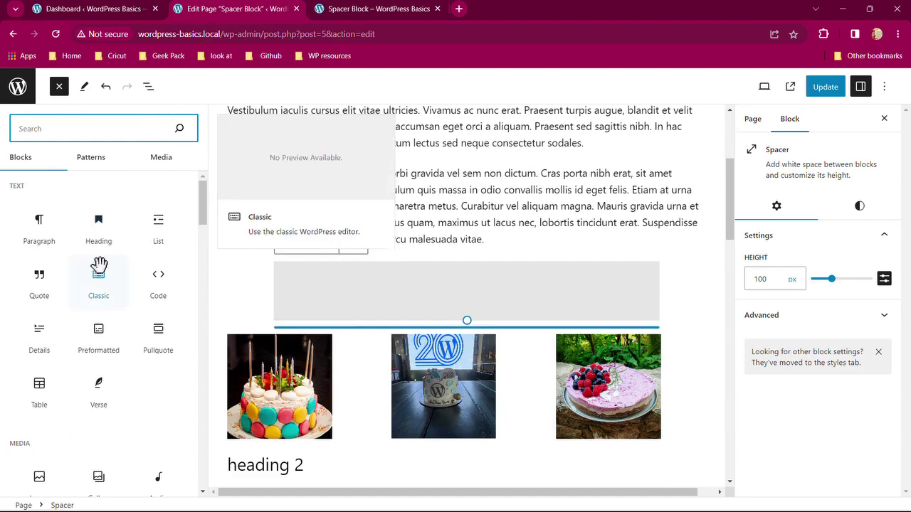
Show the block list, set the new spacer's height to 101 px and update the page.
{"action": "left_click", "coordinate": [148, 87]}
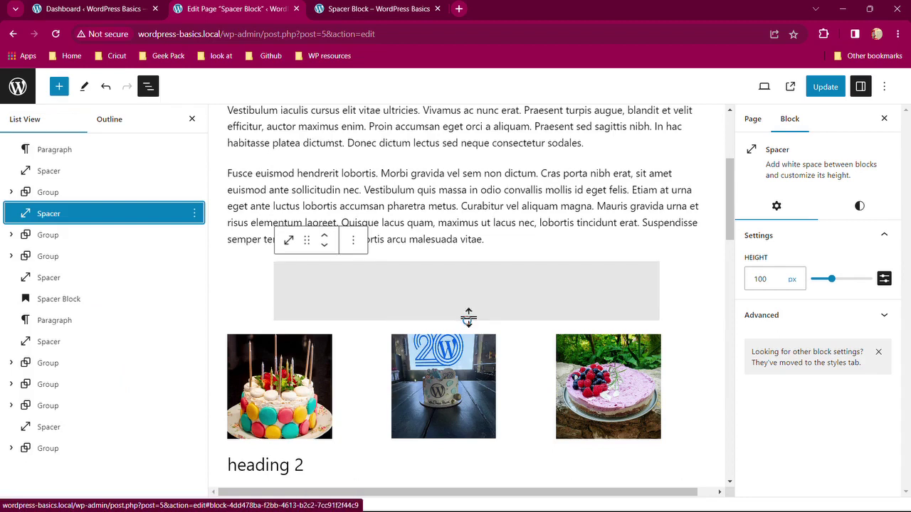
{"action": "mouse_move", "coordinate": [468, 318]}
{"action": "left_mouse_down"}
{"action": "mouse_move", "coordinate": [470, 295]}
{"action": "mouse_move", "coordinate": [475, 320]}
{"action": "left_mouse_up"}
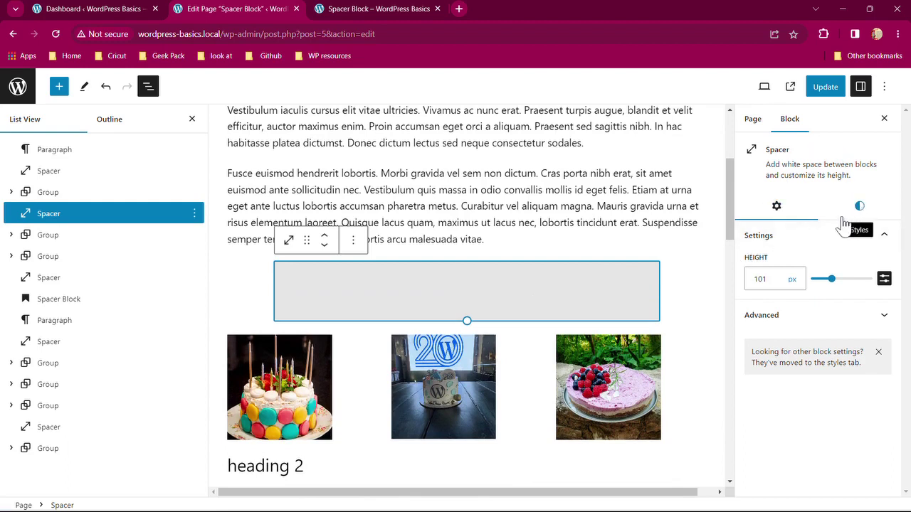
{"action": "left_click", "coordinate": [825, 87]}
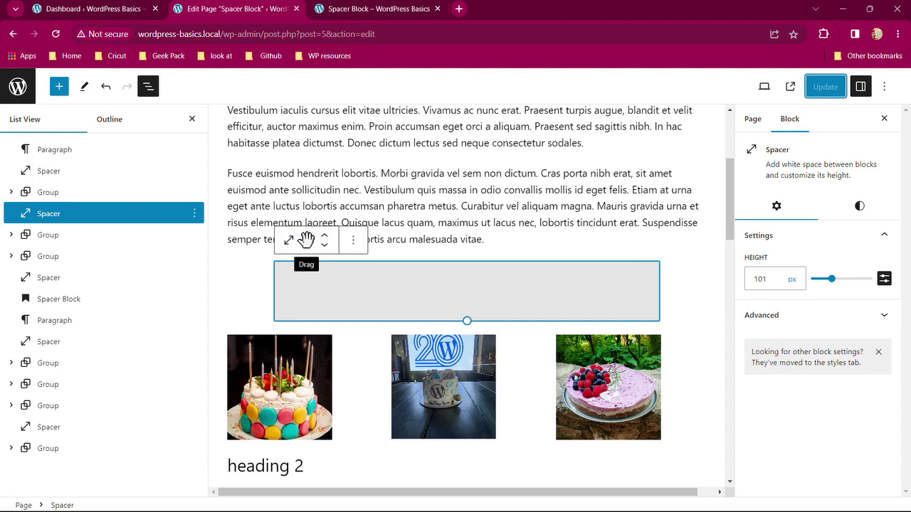
Try moving the spacer below the cake images and back above them, and view its block options.
{"action": "left_click_drag", "start_coordinate": [306, 239], "coordinate": [294, 452]}
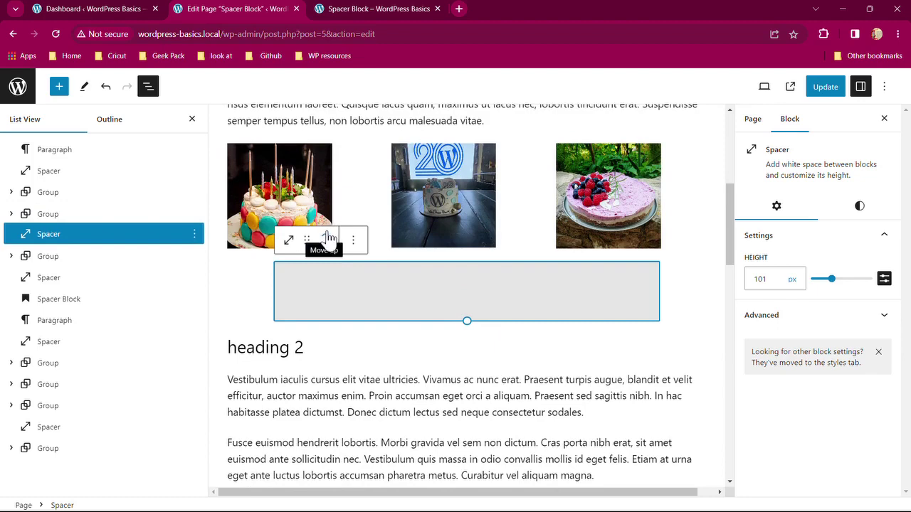
{"action": "left_click", "coordinate": [329, 238]}
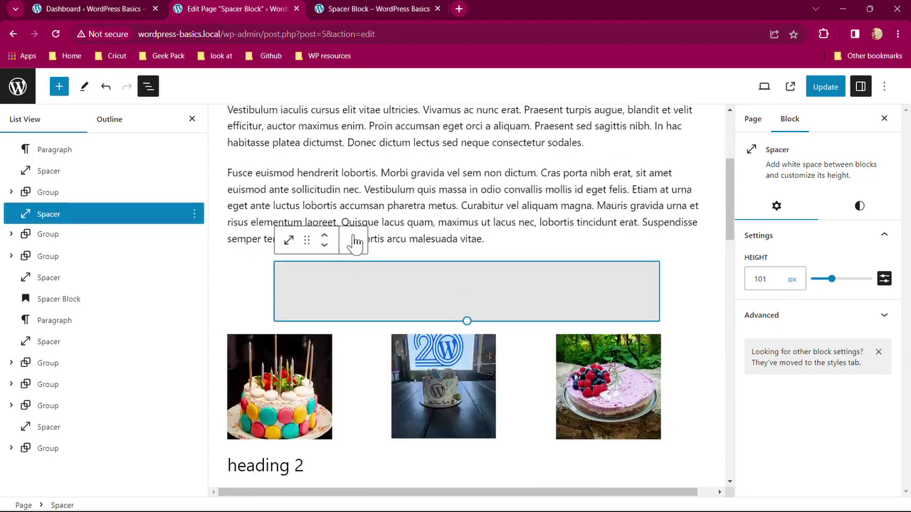
{"action": "left_click", "coordinate": [354, 242]}
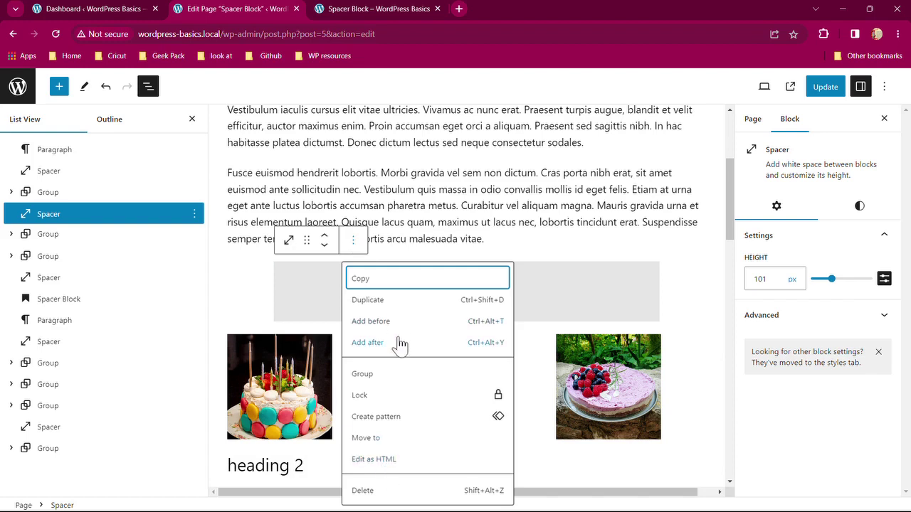
Transform the spacer above the cake images into a Group and align that group to full width.
{"action": "left_click", "coordinate": [289, 240]}
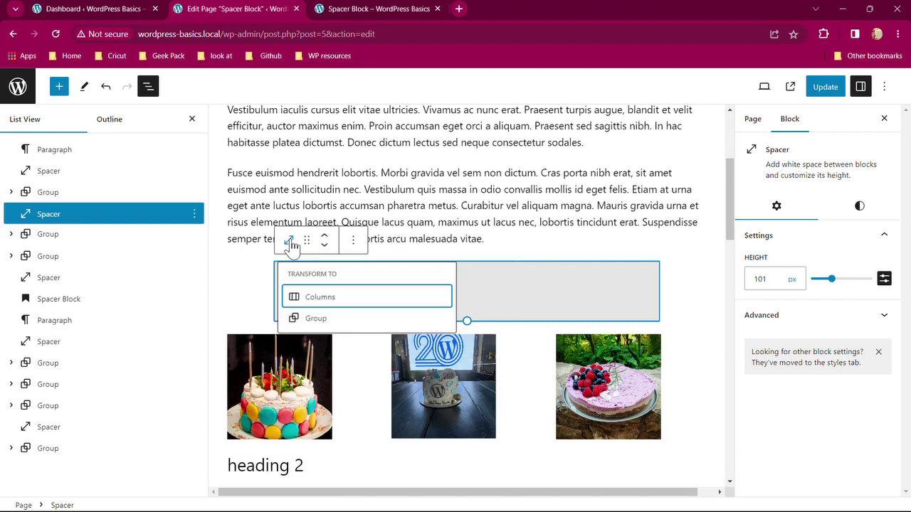
{"action": "mouse_move", "coordinate": [322, 307]}
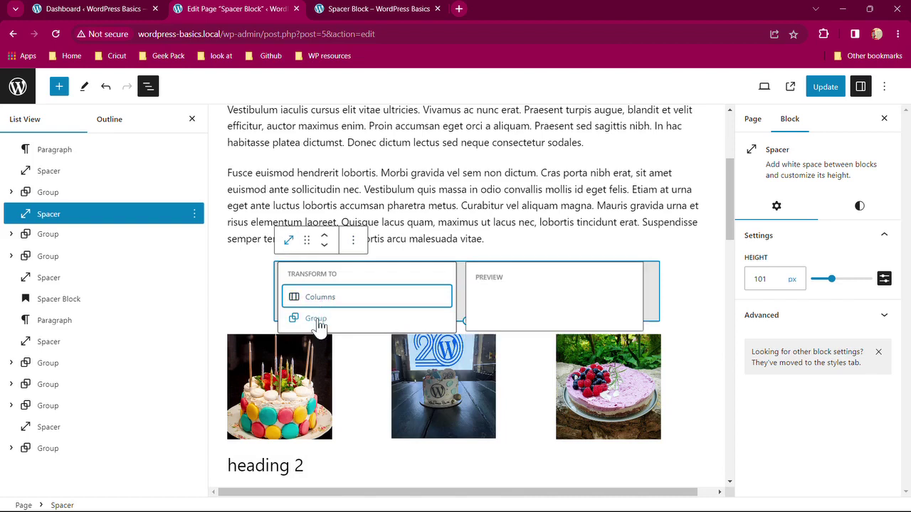
{"action": "left_click", "coordinate": [317, 321]}
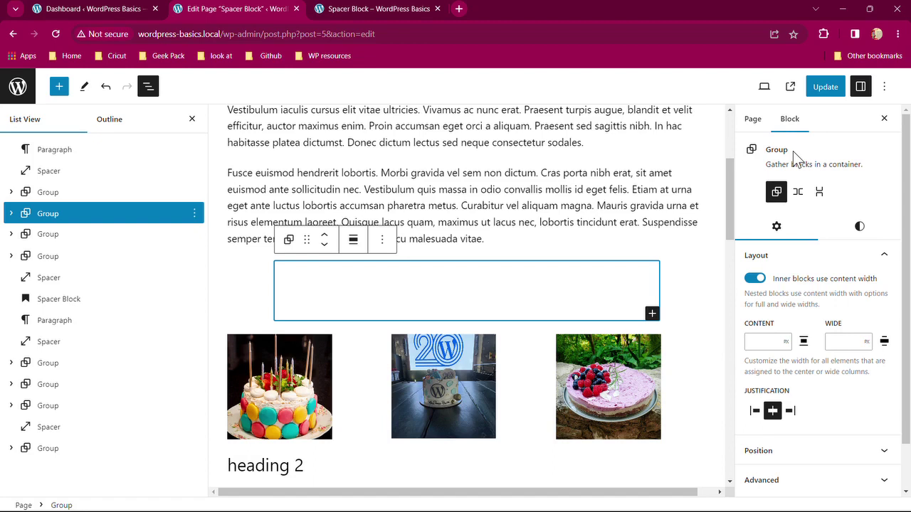
{"action": "left_click", "coordinate": [351, 248]}
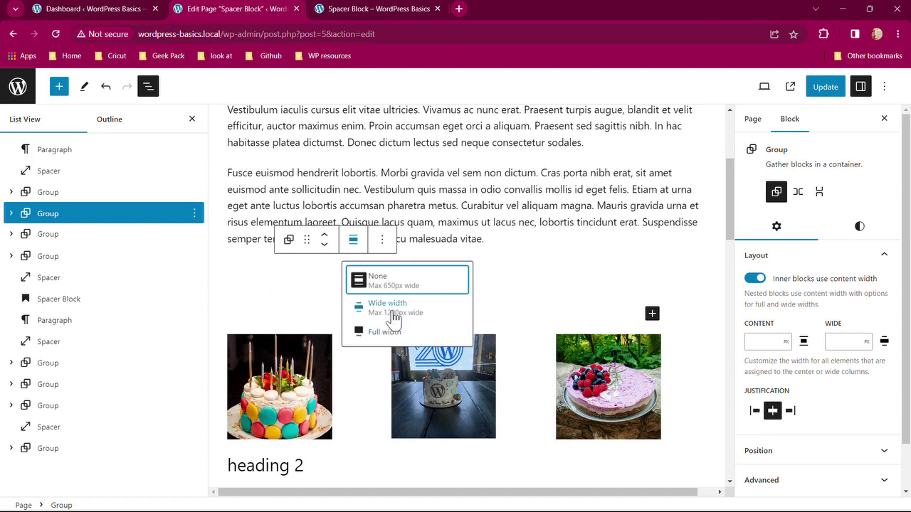
{"action": "left_click", "coordinate": [385, 333]}
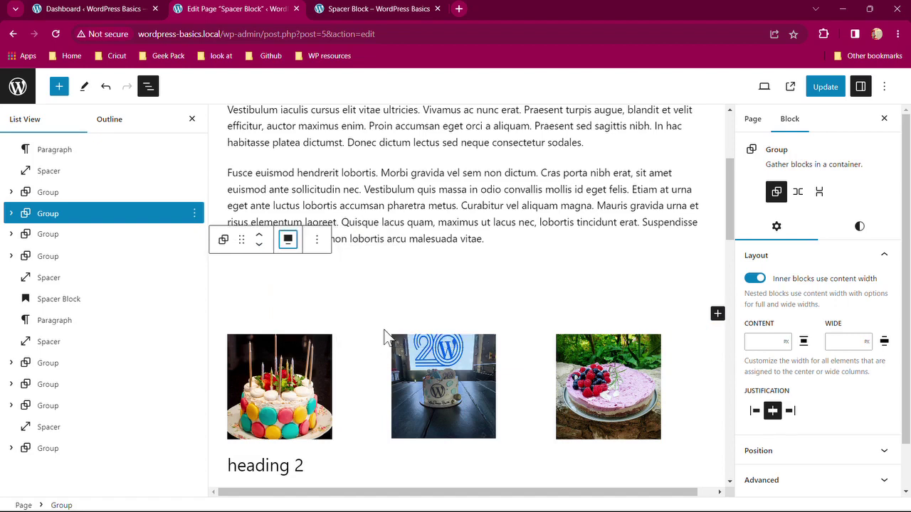
Select the group wrapping the spacer and turn off "Inner blocks use content width".
{"action": "left_click", "coordinate": [365, 271]}
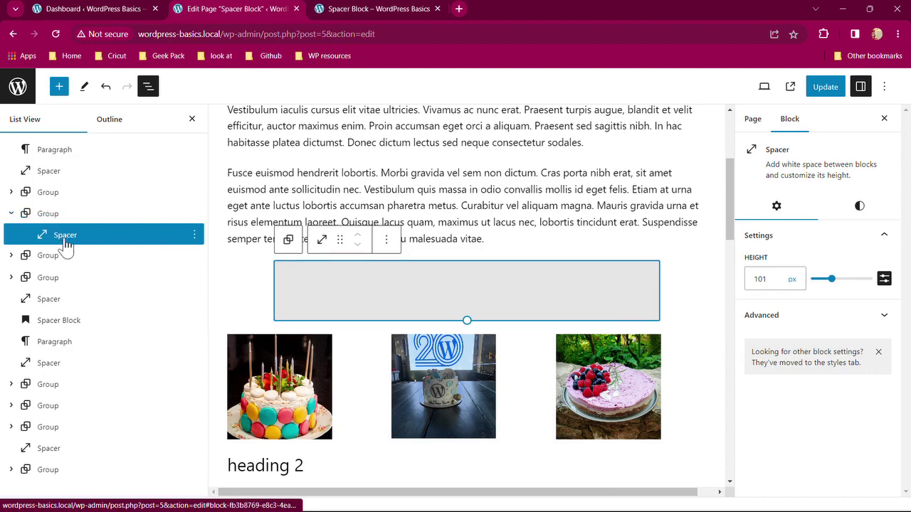
{"action": "left_click", "coordinate": [51, 214]}
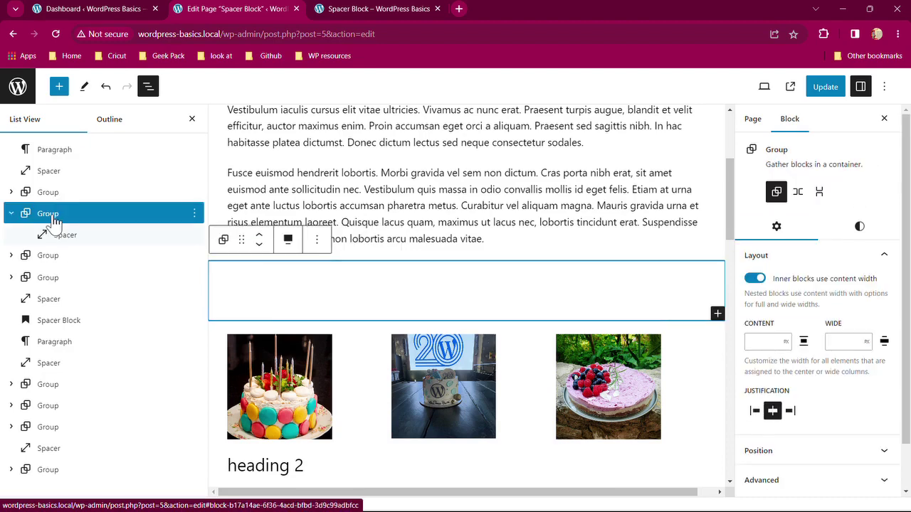
{"action": "left_click", "coordinate": [763, 282]}
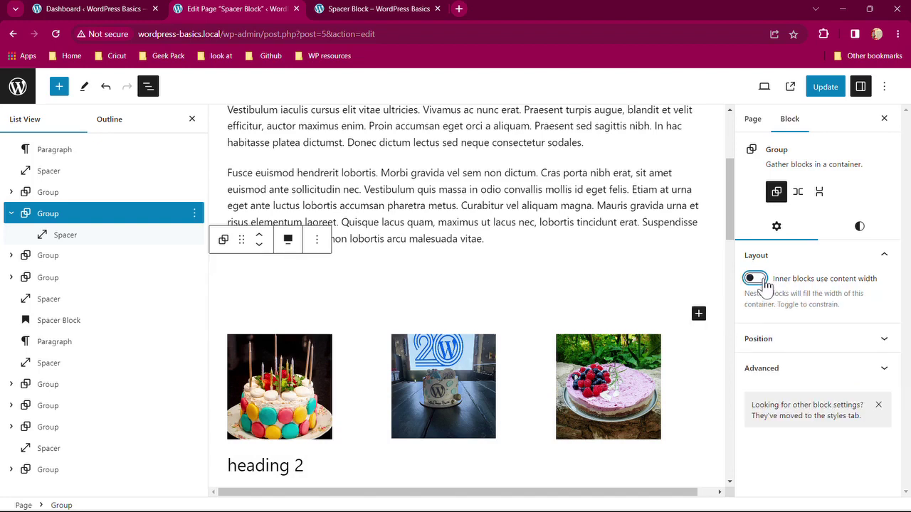
Give the spacer's group a Pale cyan blue background and update the page.
{"action": "left_click", "coordinate": [859, 228]}
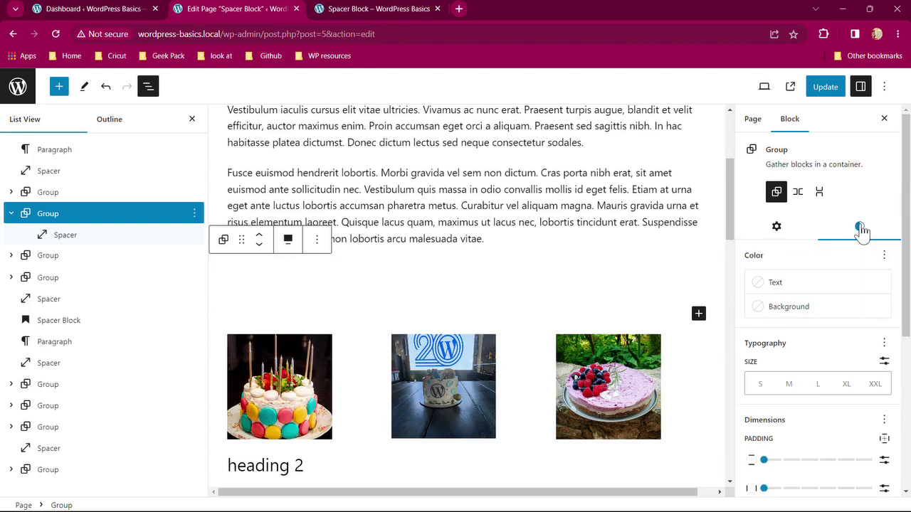
{"action": "left_click", "coordinate": [762, 312]}
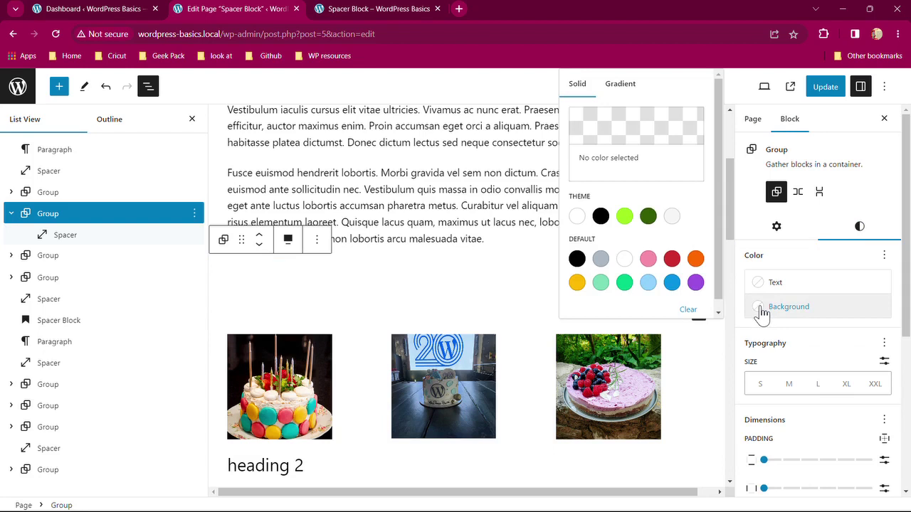
{"action": "left_click", "coordinate": [648, 283]}
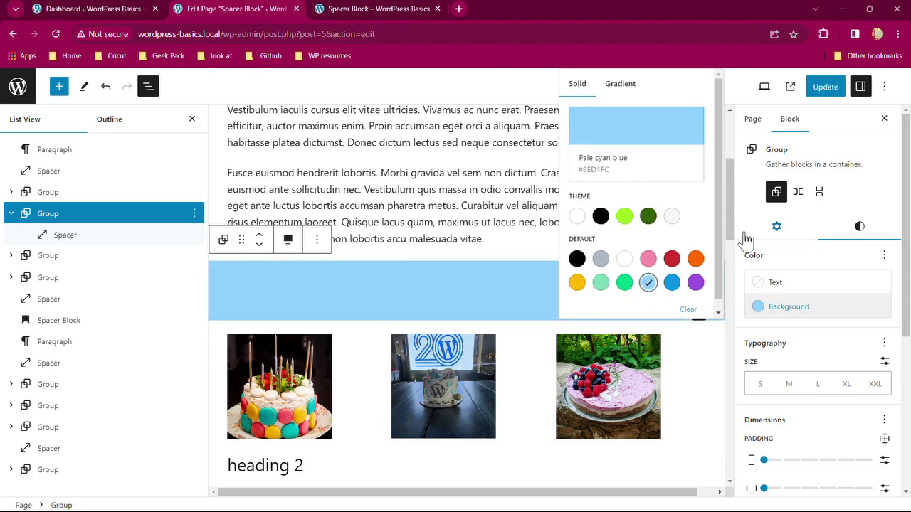
{"action": "left_click", "coordinate": [827, 94]}
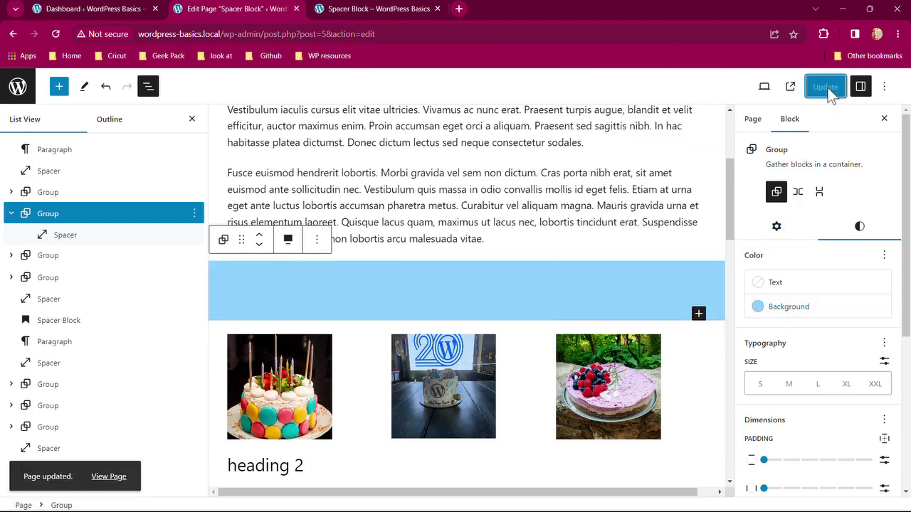
Reload the published page and check the full-width coloured spacer above the cake images.
{"action": "left_click", "coordinate": [371, 9]}
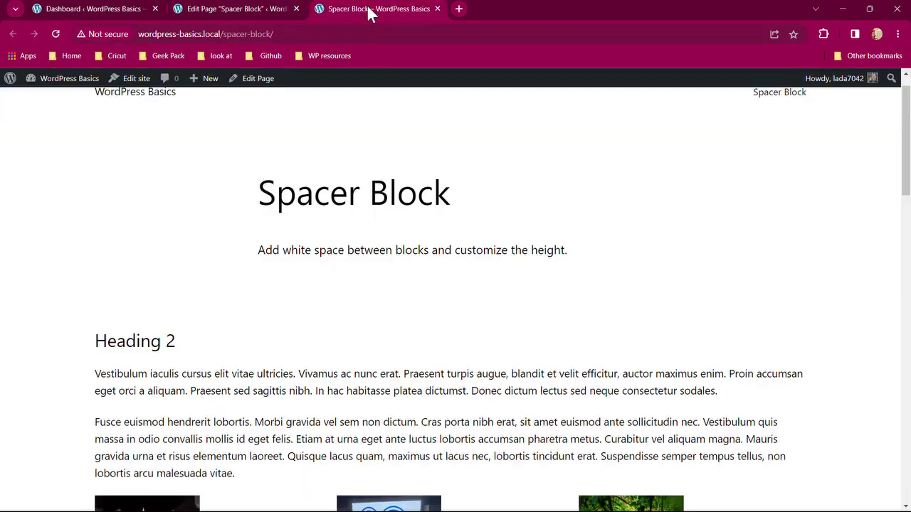
{"action": "left_click", "coordinate": [55, 34]}
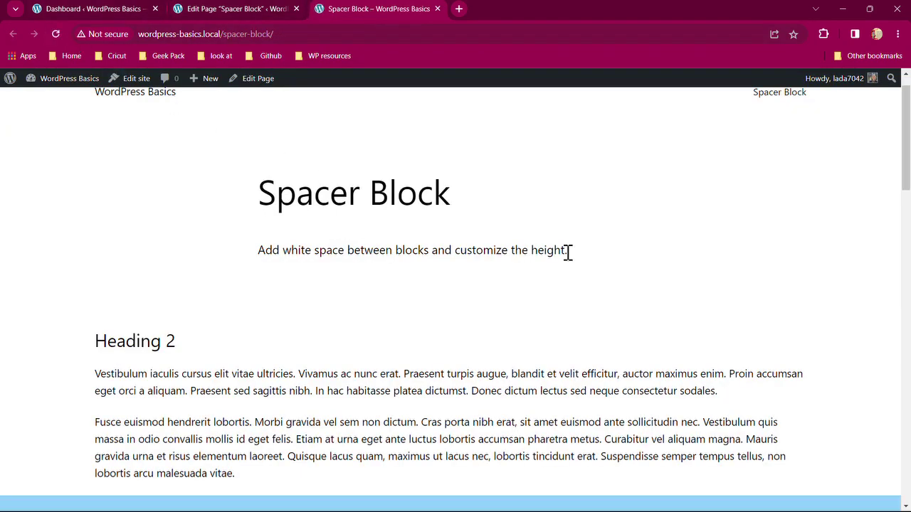
{"action": "scroll", "coordinate": [633, 265], "scroll_direction": "down", "scroll_amount": 3}
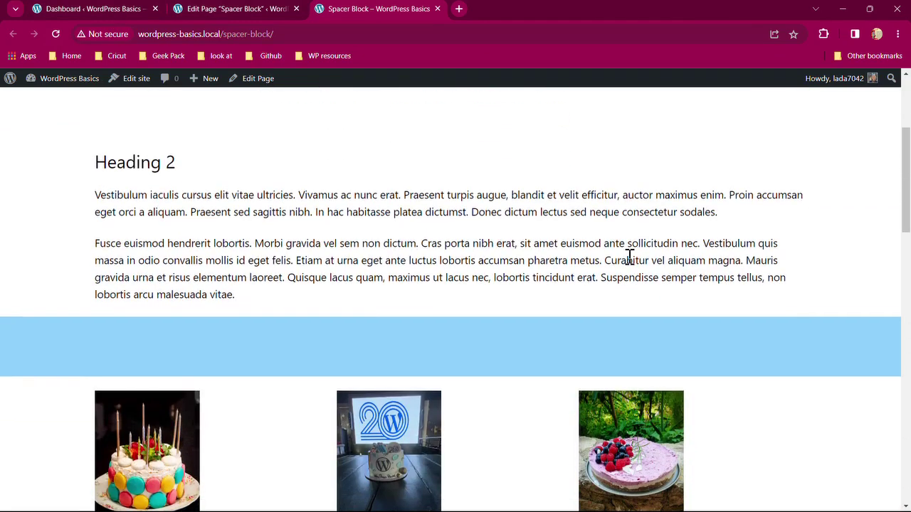
{"action": "scroll", "coordinate": [628, 257], "scroll_direction": "down", "scroll_amount": 2}
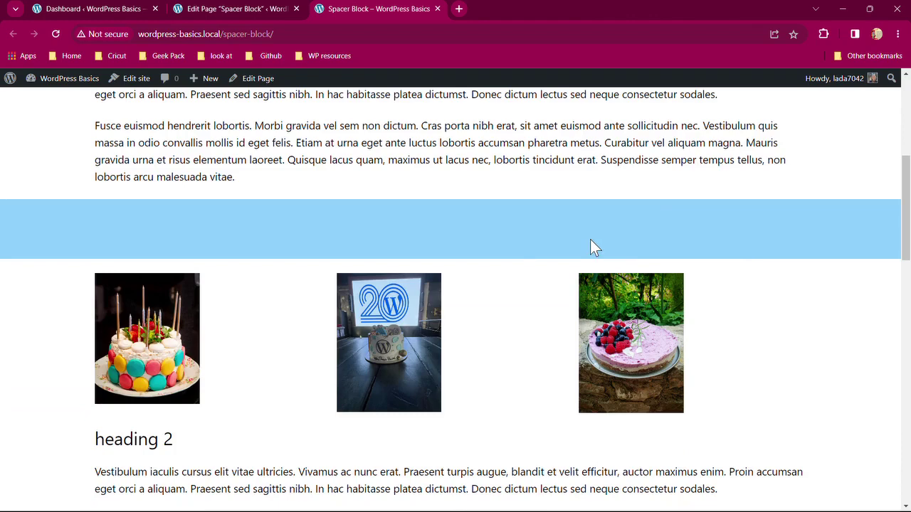
Return to the page editor and add an empty block after the group of cake images.
{"action": "left_click", "coordinate": [245, 8]}
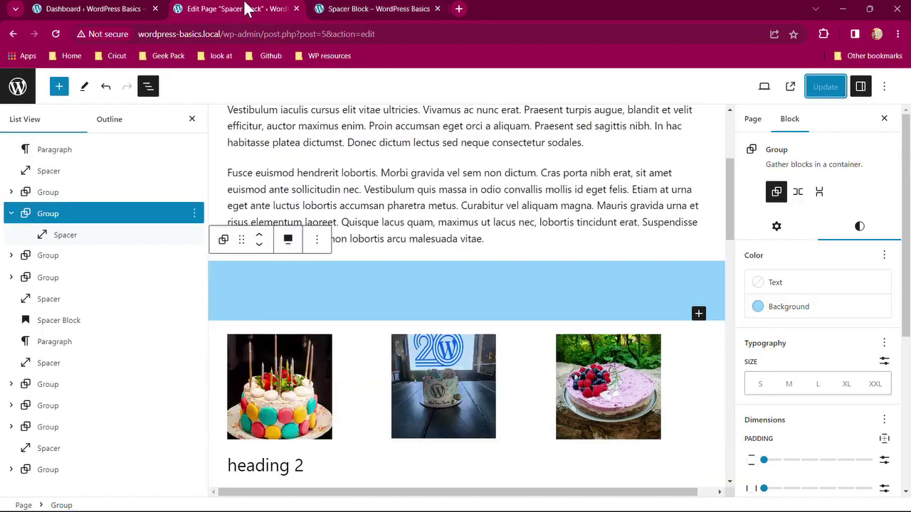
{"action": "scroll", "coordinate": [278, 306], "scroll_direction": "down", "scroll_amount": 3}
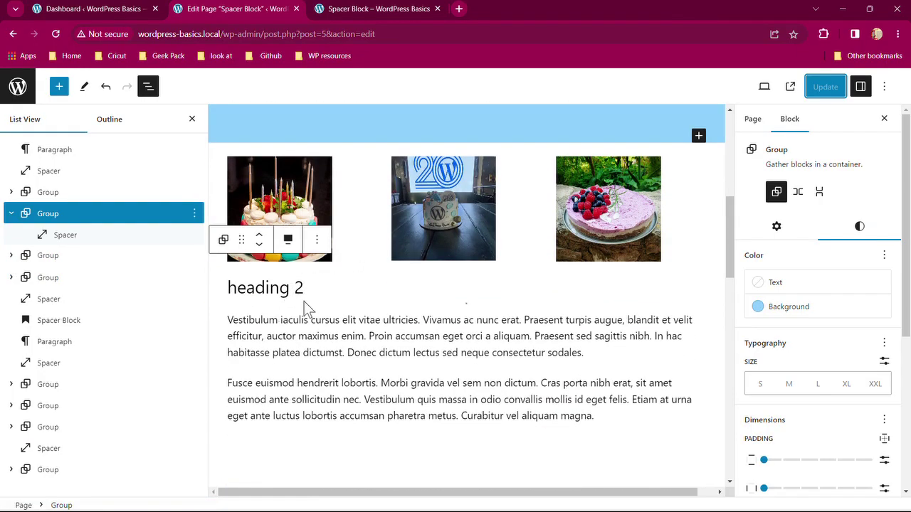
{"action": "left_click", "coordinate": [47, 255]}
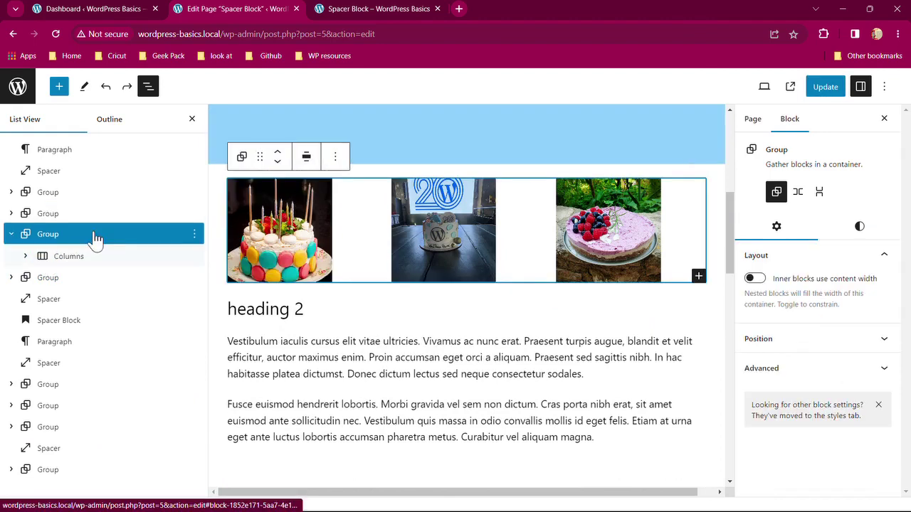
{"action": "left_click", "coordinate": [194, 234]}
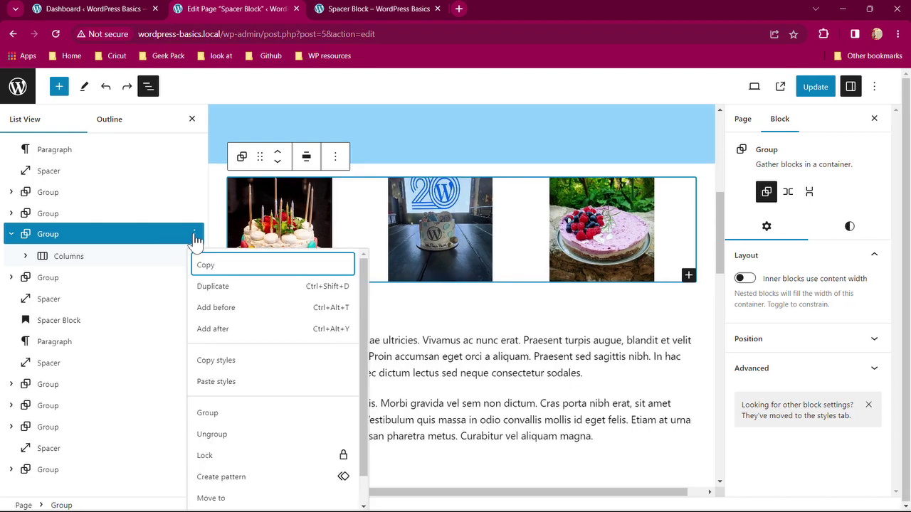
{"action": "left_click", "coordinate": [207, 330]}
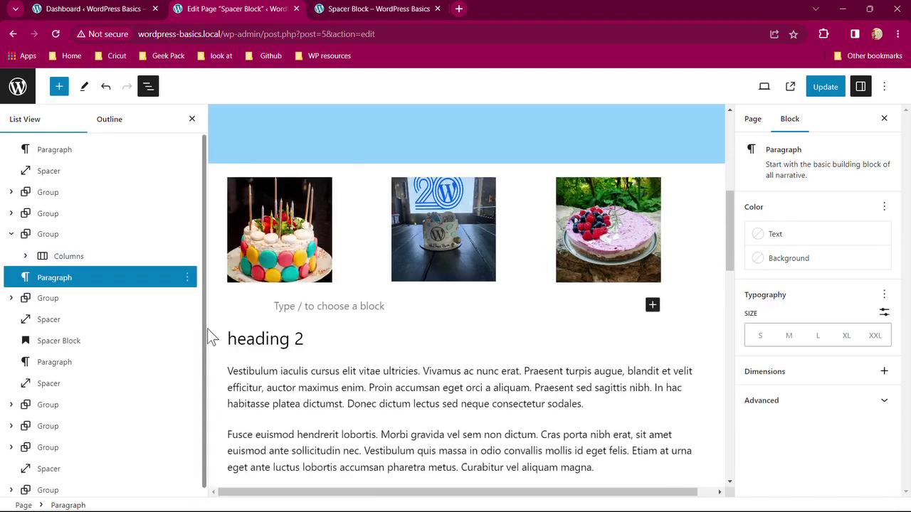
Turn the empty block below the cake images into a Spacer, reduce its height to about 81 px and update the page.
{"action": "type", "text": "/"}
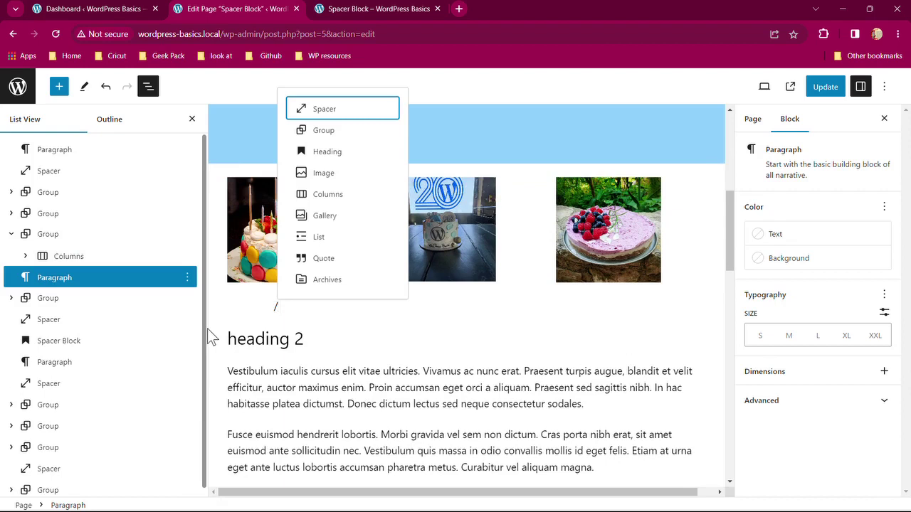
{"action": "type", "text": "spac"}
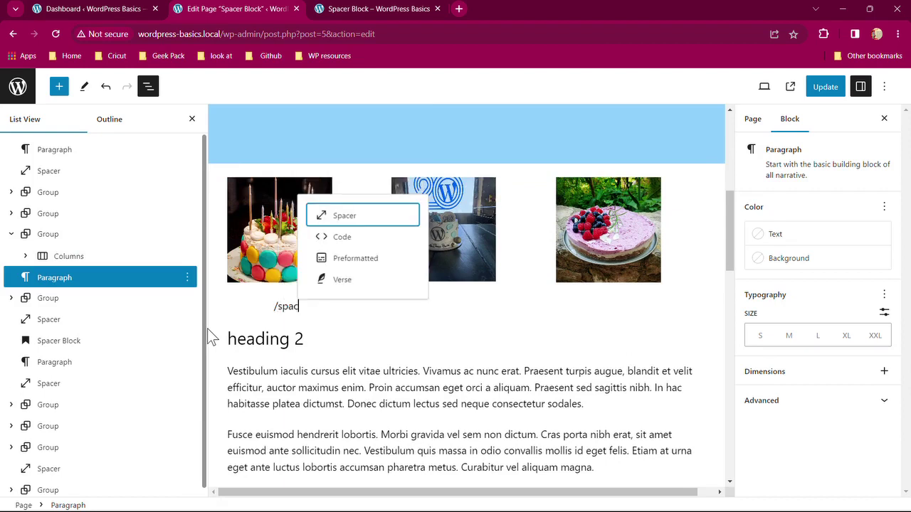
{"action": "left_click", "coordinate": [346, 221]}
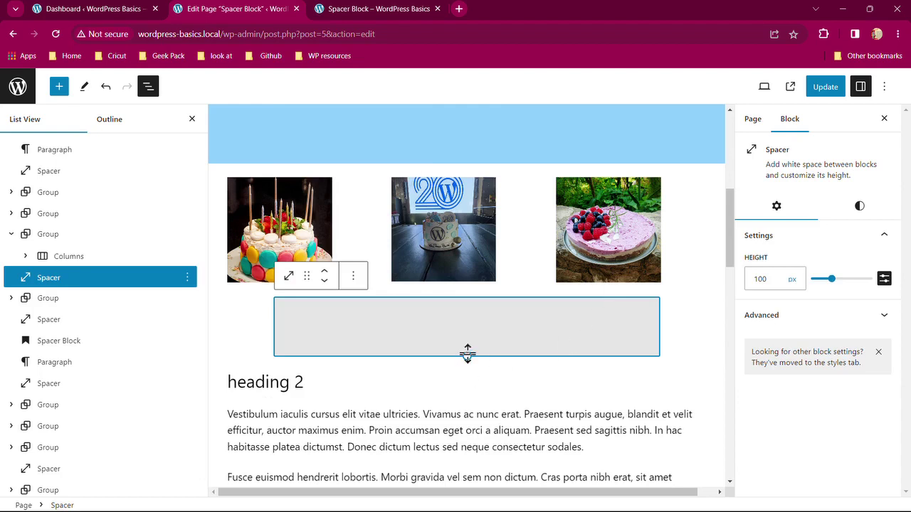
{"action": "mouse_move", "coordinate": [467, 353]}
{"action": "left_mouse_down"}
{"action": "mouse_move", "coordinate": [467, 329]}
{"action": "mouse_move", "coordinate": [467, 345]}
{"action": "left_mouse_up"}
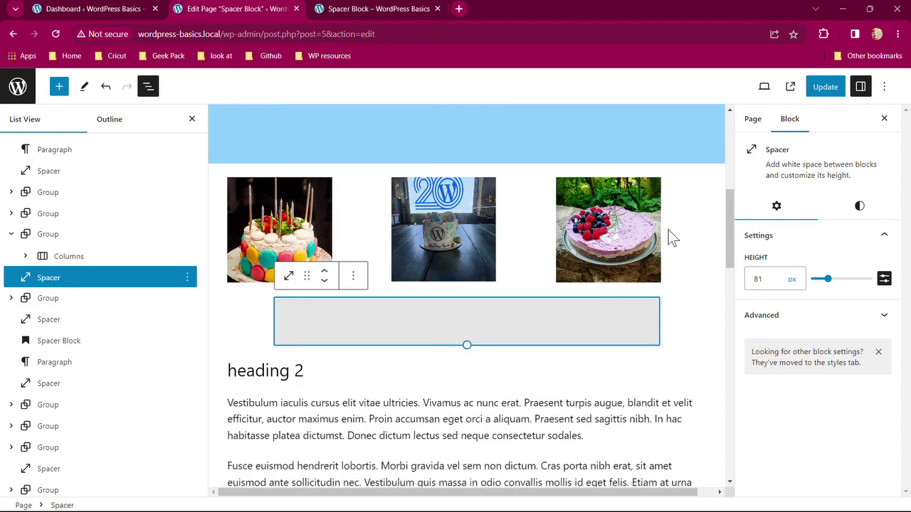
{"action": "left_click", "coordinate": [828, 86]}
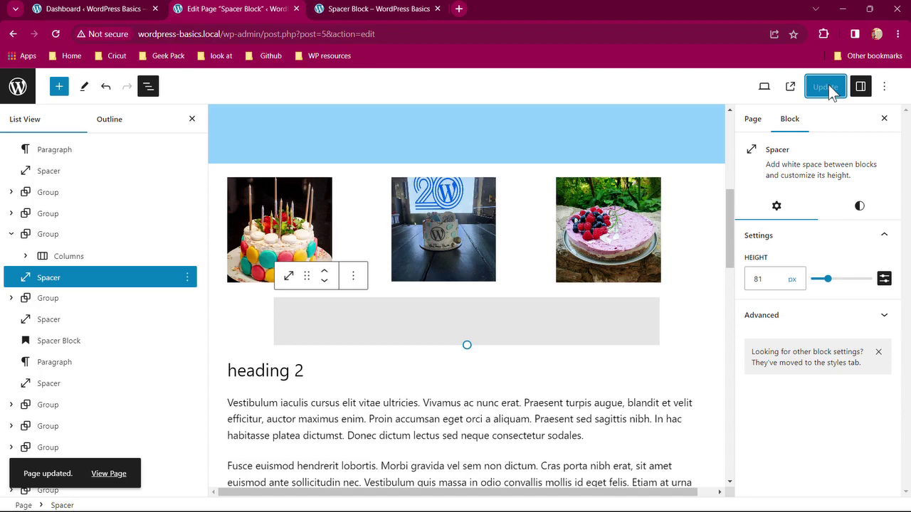
Reload the published page and check the white space between the cake images and "heading 2".
{"action": "left_click", "coordinate": [361, 13]}
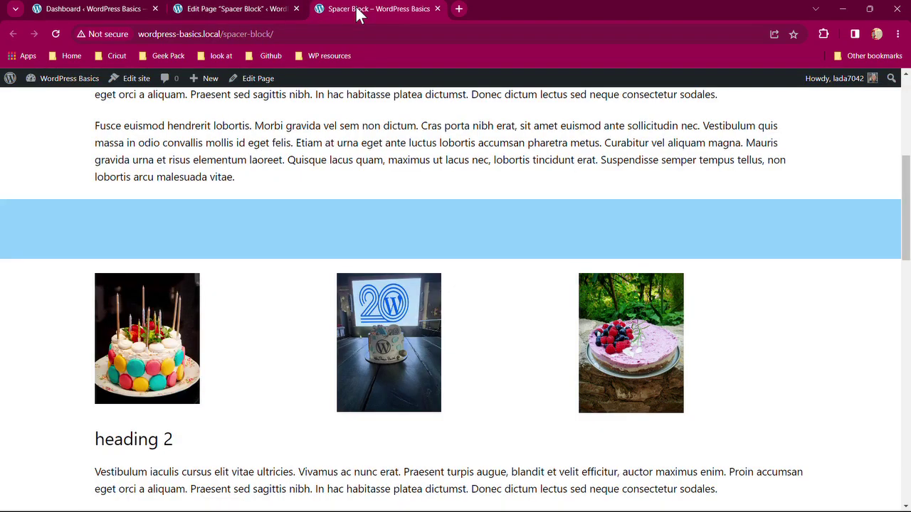
{"action": "left_click", "coordinate": [55, 34]}
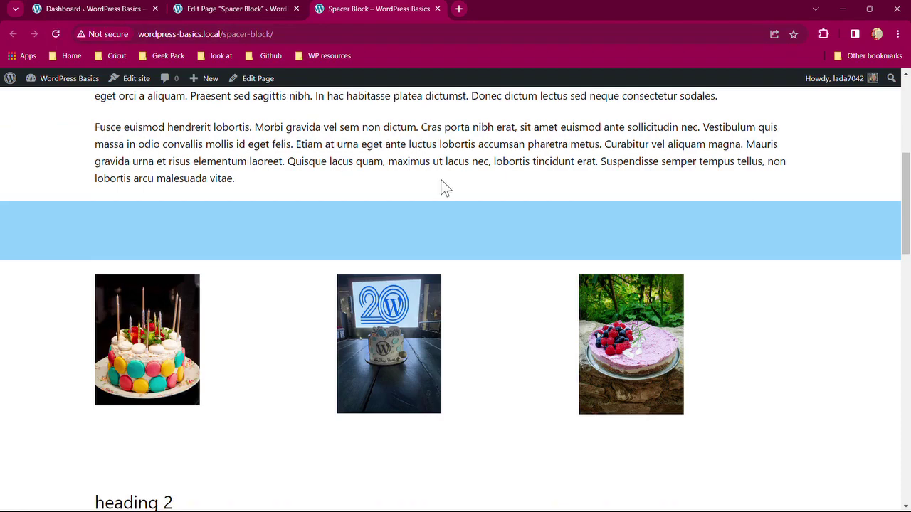
{"action": "scroll", "coordinate": [441, 185], "scroll_direction": "down", "scroll_amount": 3}
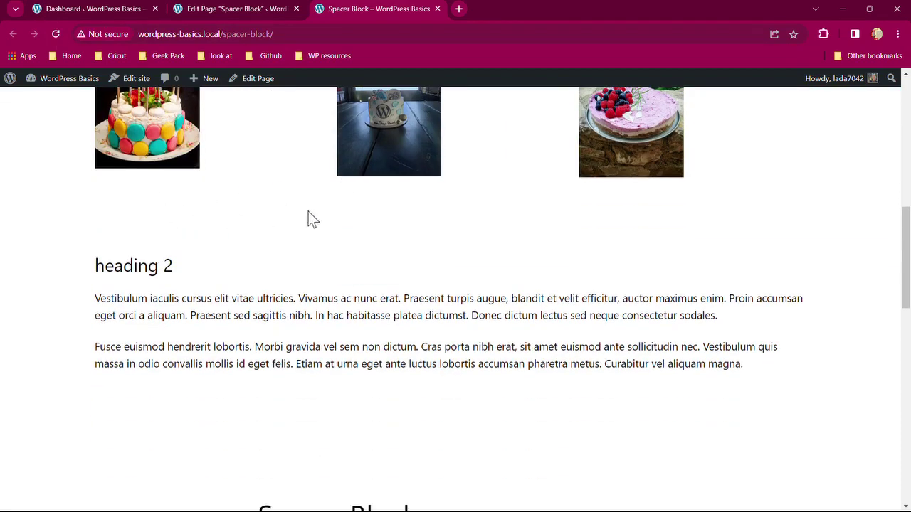